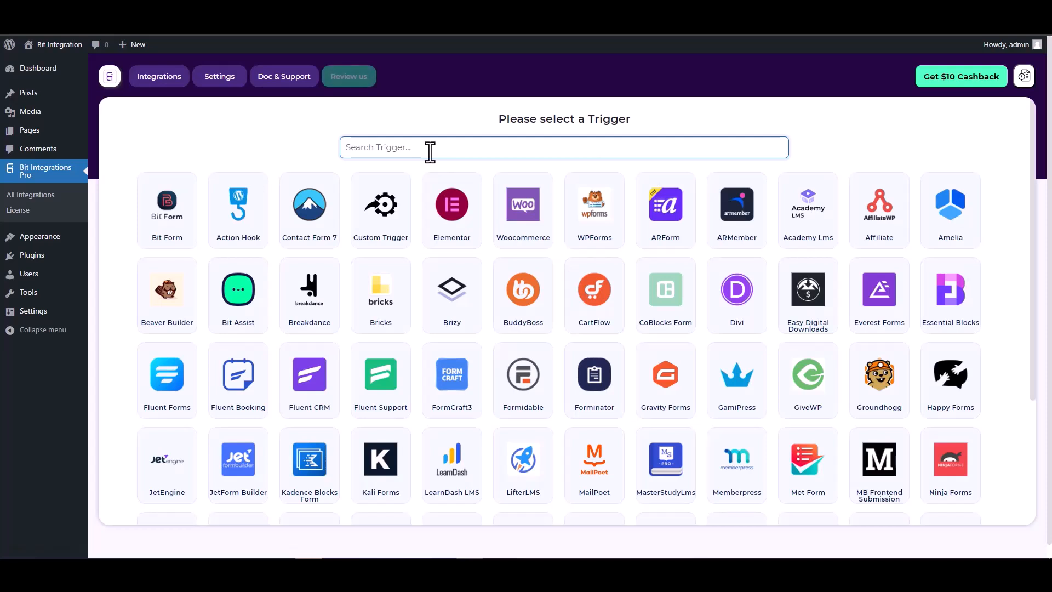
- Search the triggers for "co", choose CoBlocks Form as the trigger, and start fetching its form data
{"action": "type", "text": "co"}
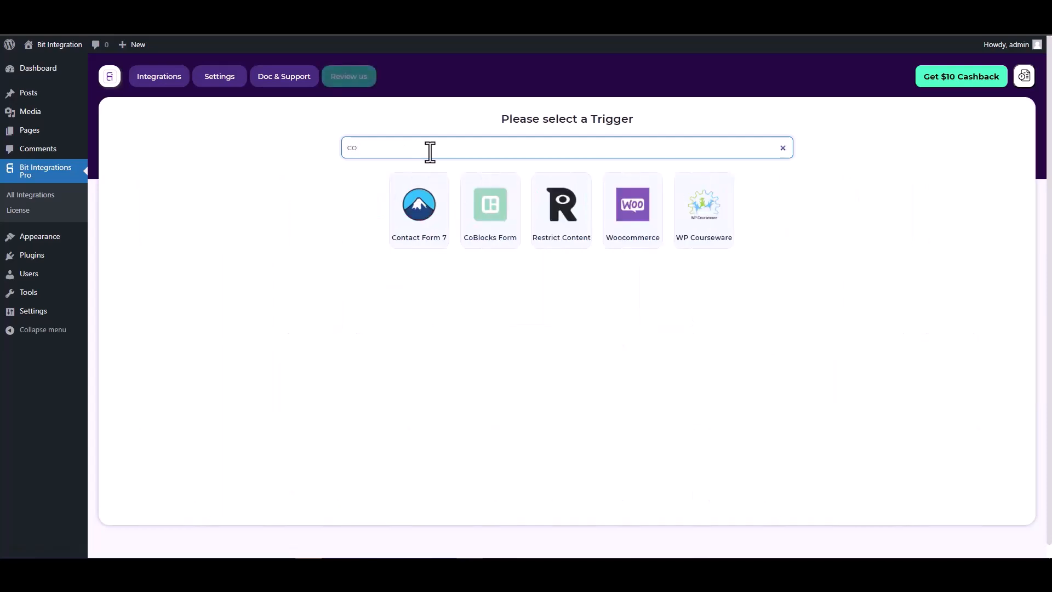
{"action": "left_click", "coordinate": [489, 211]}
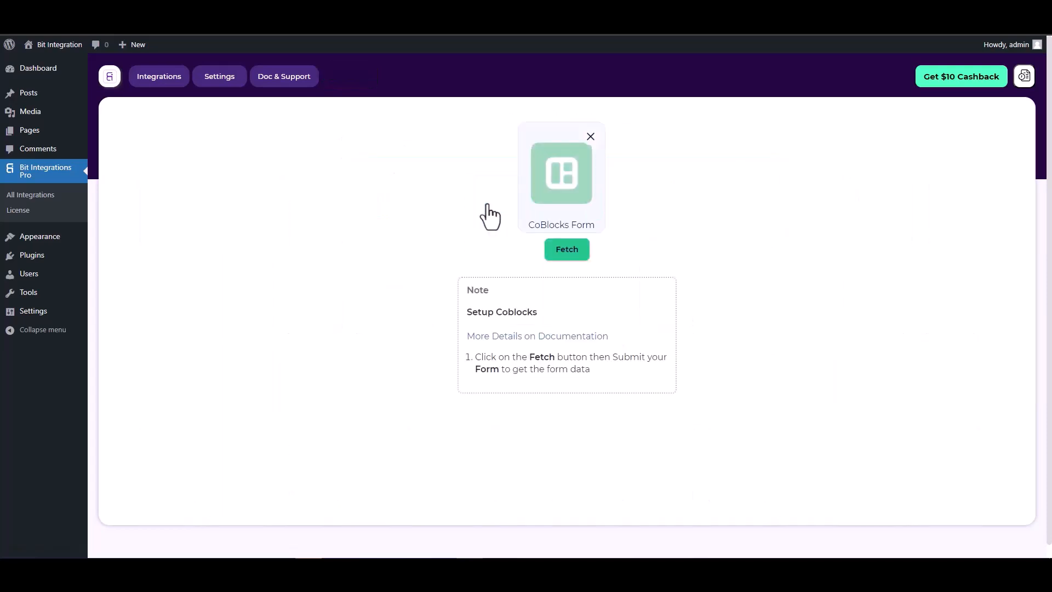
{"action": "left_click", "coordinate": [558, 250]}
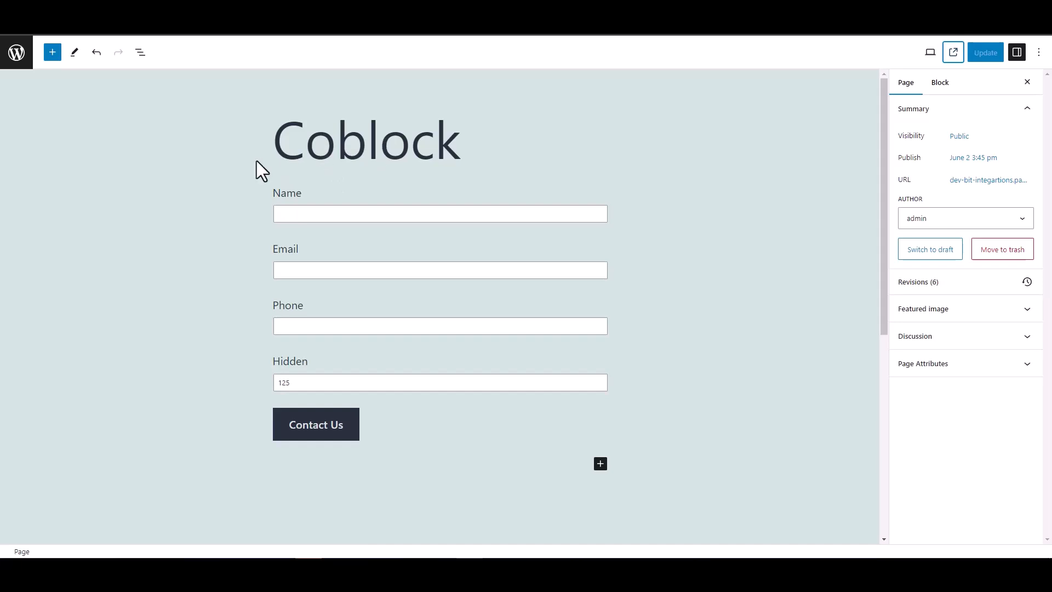
- Fill in the published Coblock page's form with the name "test", a test email address and a phone number, and submit it
{"action": "double_click", "coordinate": [272, 362]}
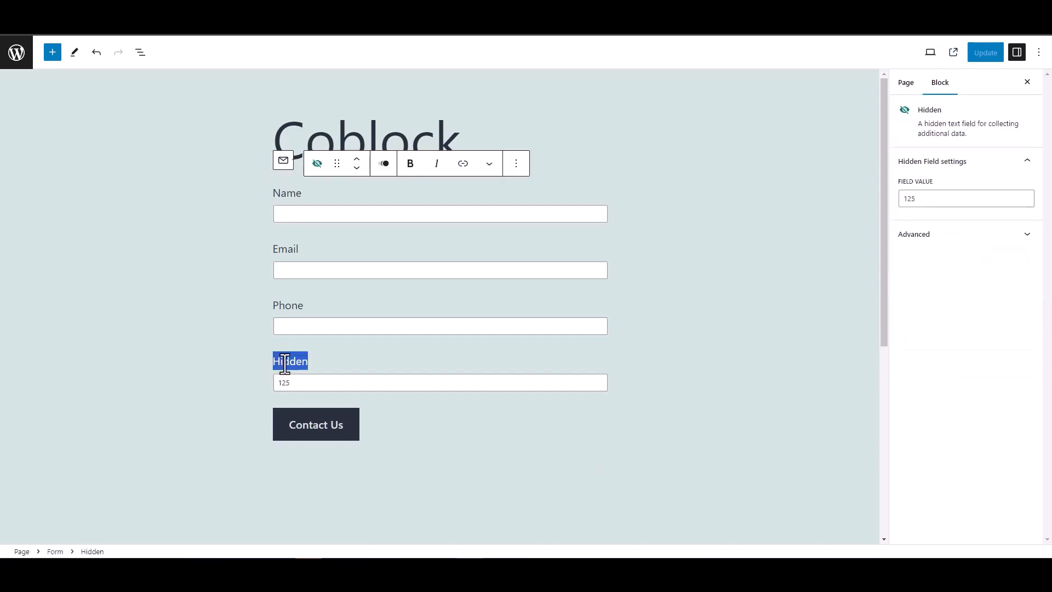
{"action": "left_click", "coordinate": [227, 343]}
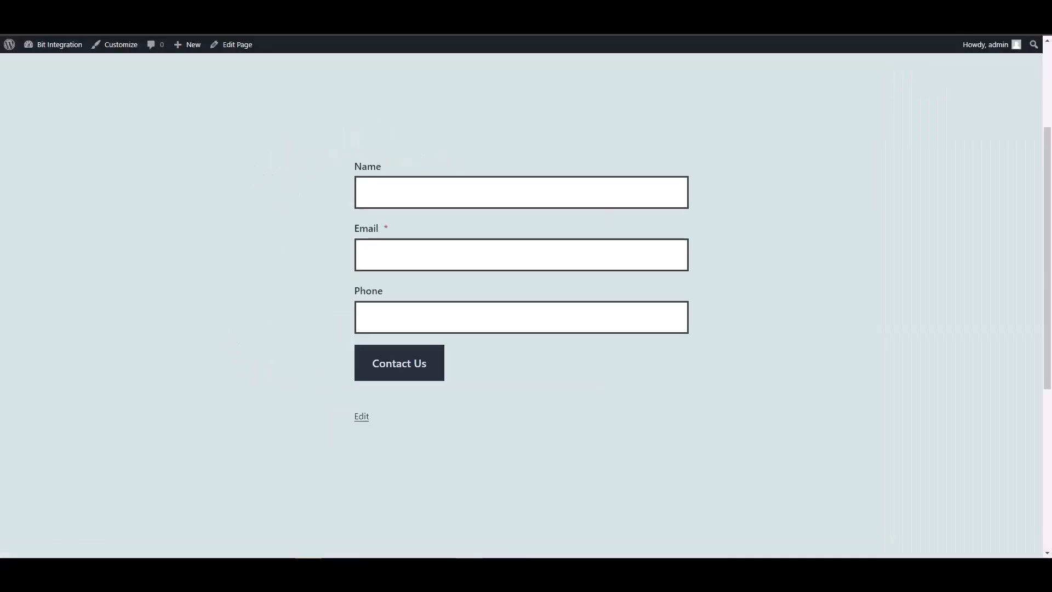
{"action": "left_click", "coordinate": [400, 195]}
{"action": "type", "text": "test"}
{"action": "key", "text": "Tab"}
{"action": "type", "text": "test@"}
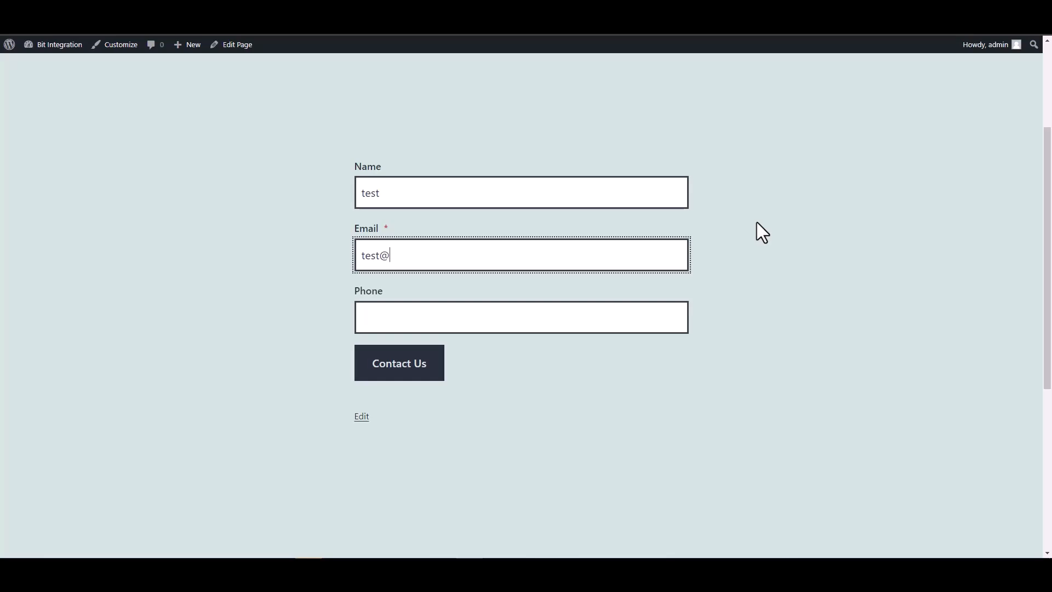
{"action": "type", "text": "test.com"}
{"action": "left_click", "coordinate": [630, 319]}
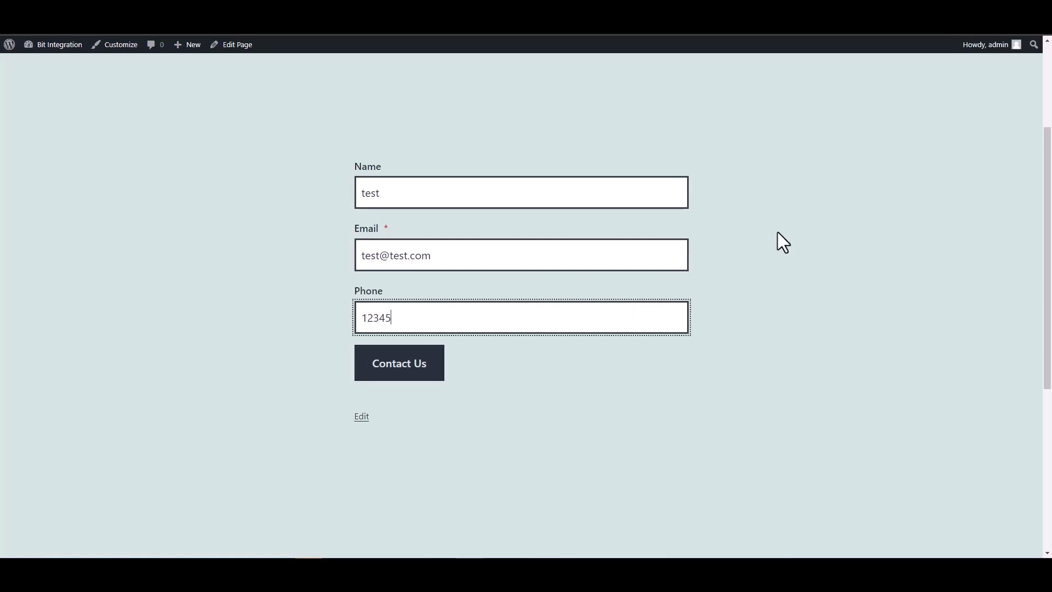
{"action": "left_click", "coordinate": [436, 371]}
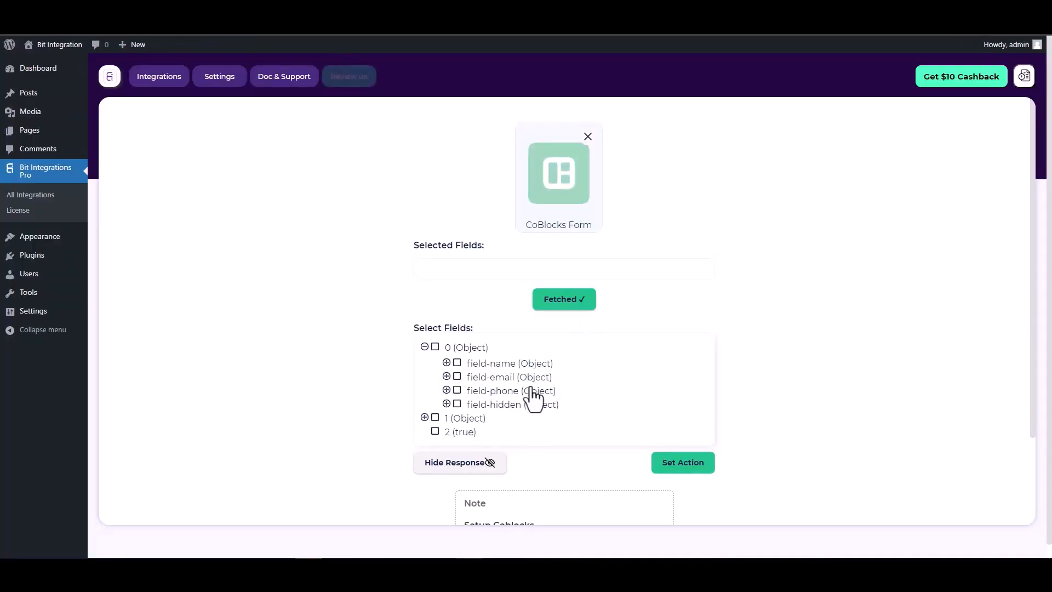
- Select field-name, field-email, field-phone and field-hidden from the fetched response as the trigger's fields
{"action": "left_click", "coordinate": [457, 364]}
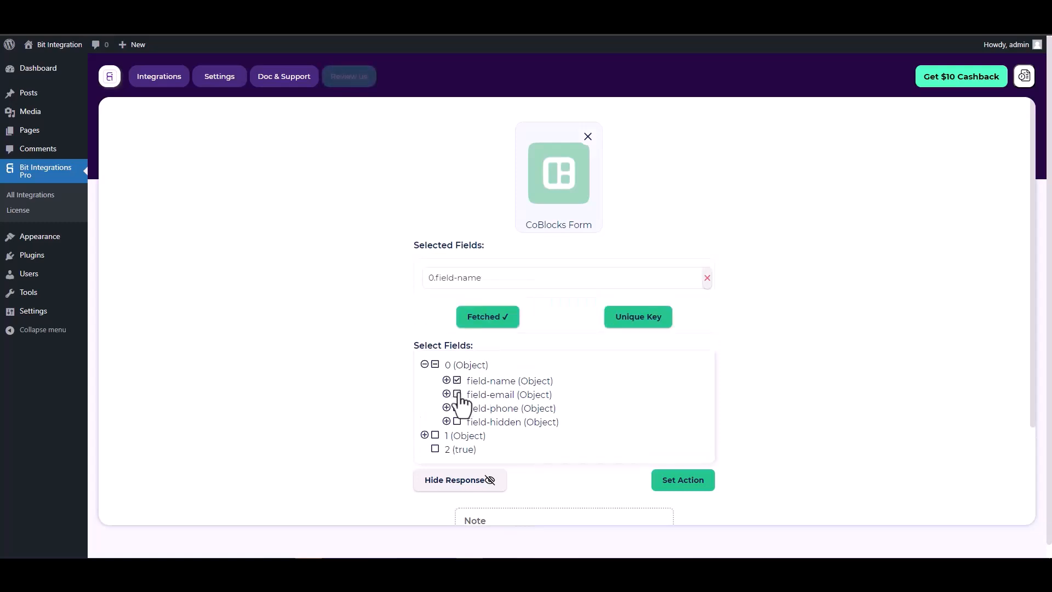
{"action": "left_click", "coordinate": [458, 392]}
{"action": "left_click", "coordinate": [457, 436]}
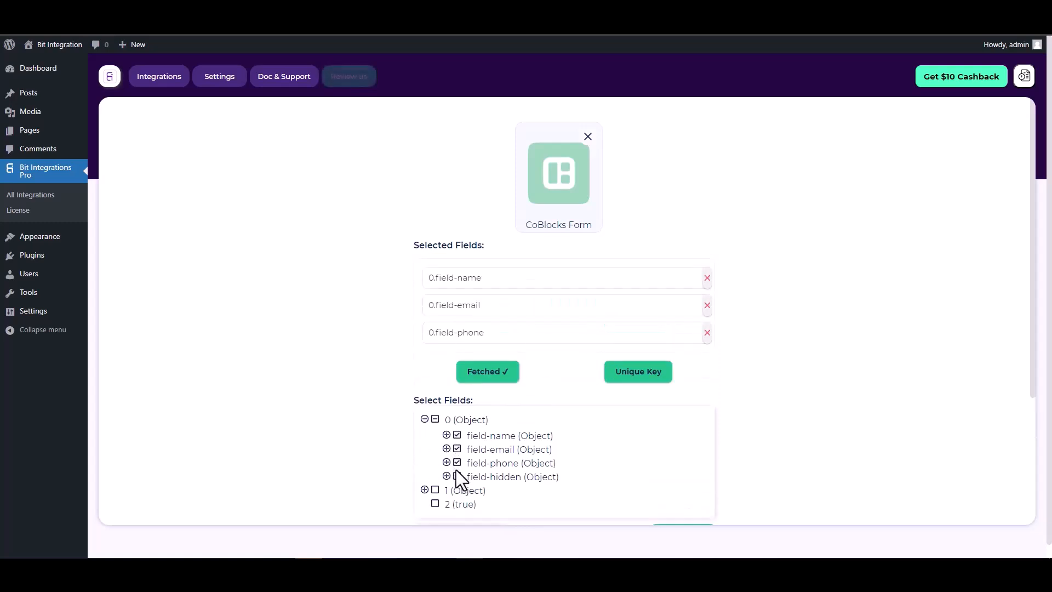
{"action": "left_click", "coordinate": [458, 477]}
{"action": "scroll", "coordinate": [561, 338], "scroll_direction": "down", "scroll_amount": 1}
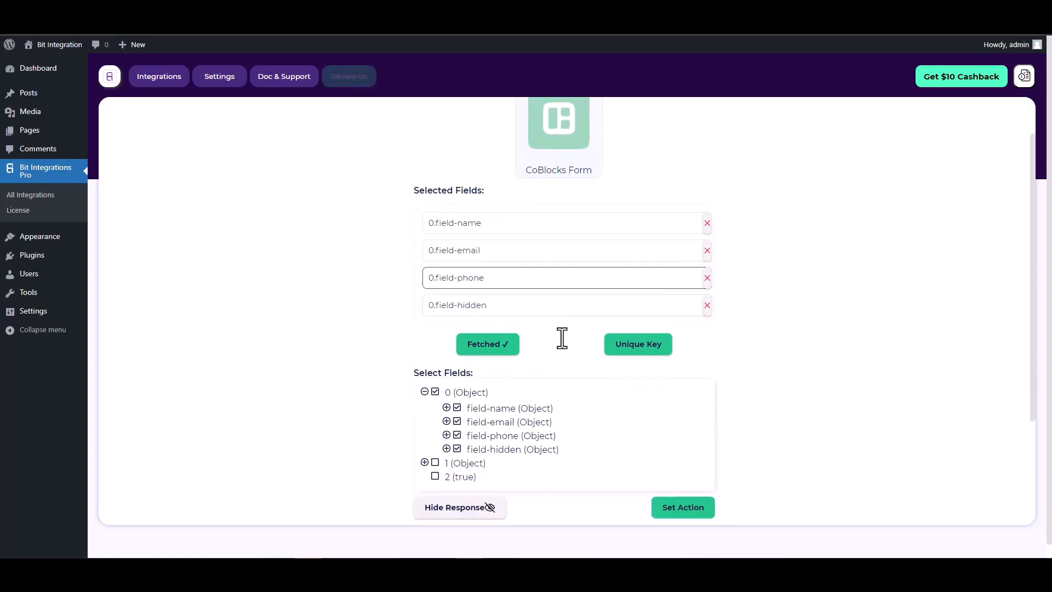
- Set 0.field-hidden as the trigger's unique primary key
{"action": "left_click", "coordinate": [634, 355]}
{"action": "left_click", "coordinate": [574, 305]}
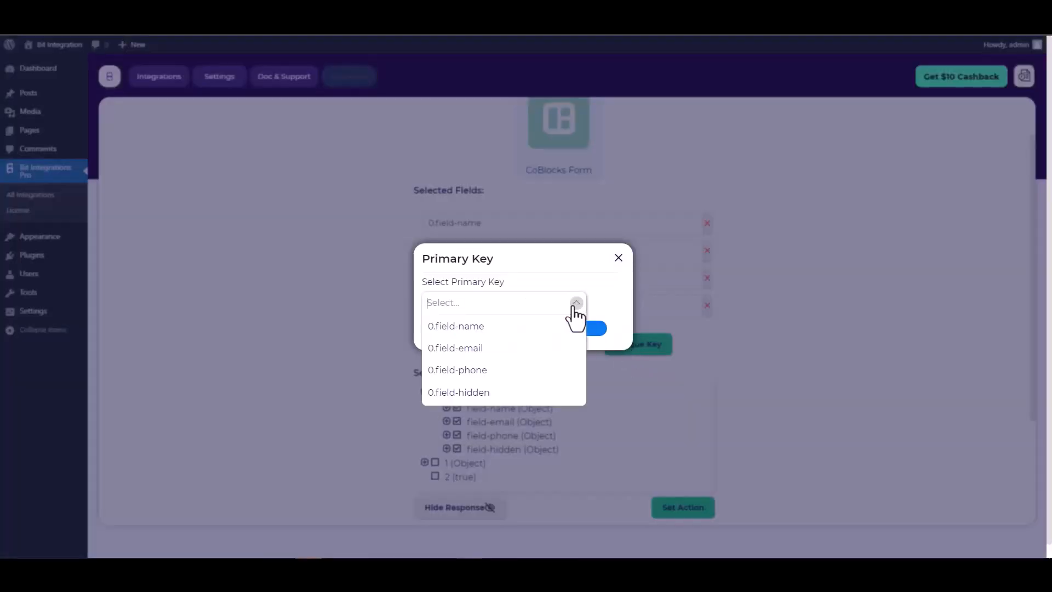
{"action": "left_click", "coordinate": [467, 392]}
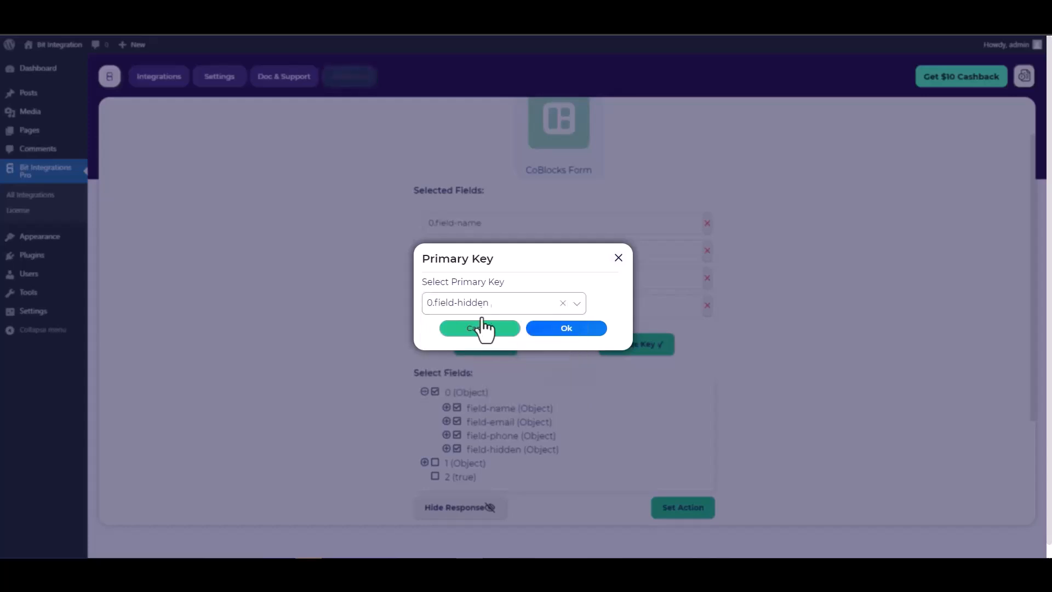
{"action": "left_click", "coordinate": [570, 336]}
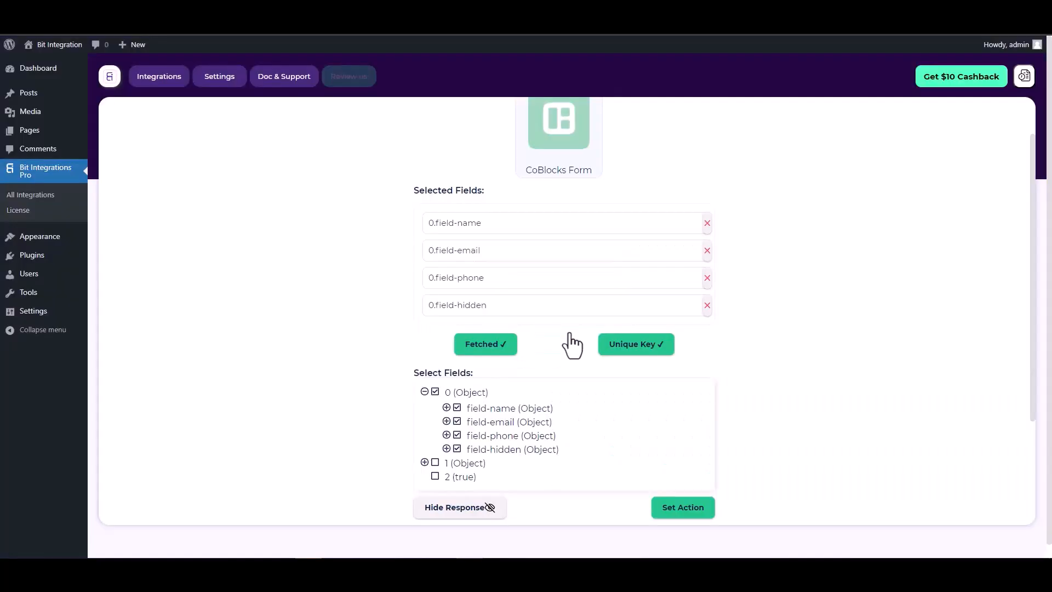
- Choose Zoho CRM as the integration's action and set its data center to zoho.com
{"action": "scroll", "coordinate": [564, 332], "scroll_direction": "down", "scroll_amount": 2}
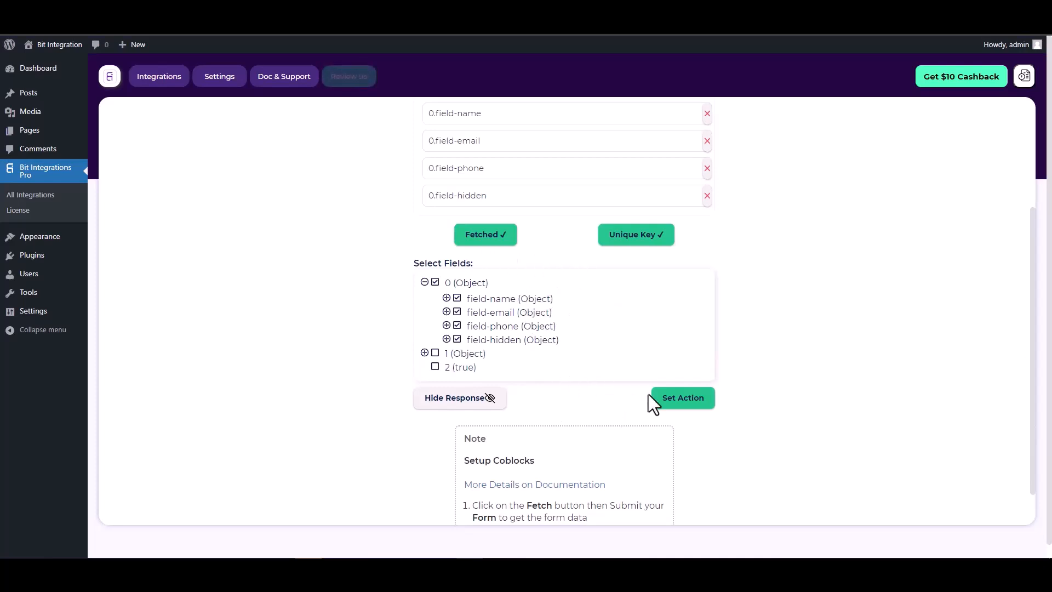
{"action": "left_click", "coordinate": [684, 404]}
{"action": "type", "text": "zoho cr"}
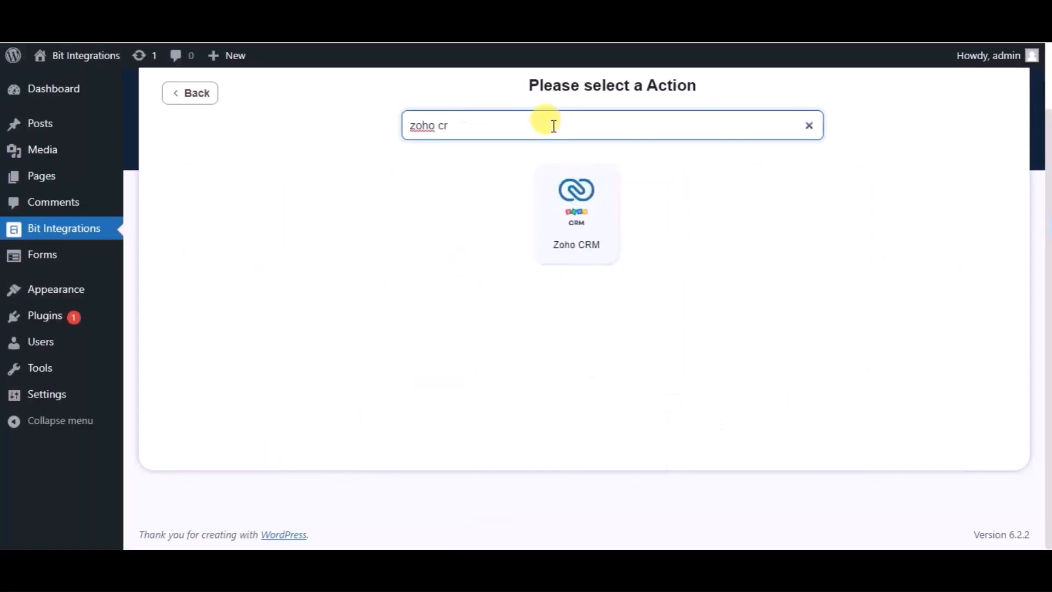
{"action": "left_click", "coordinate": [567, 207]}
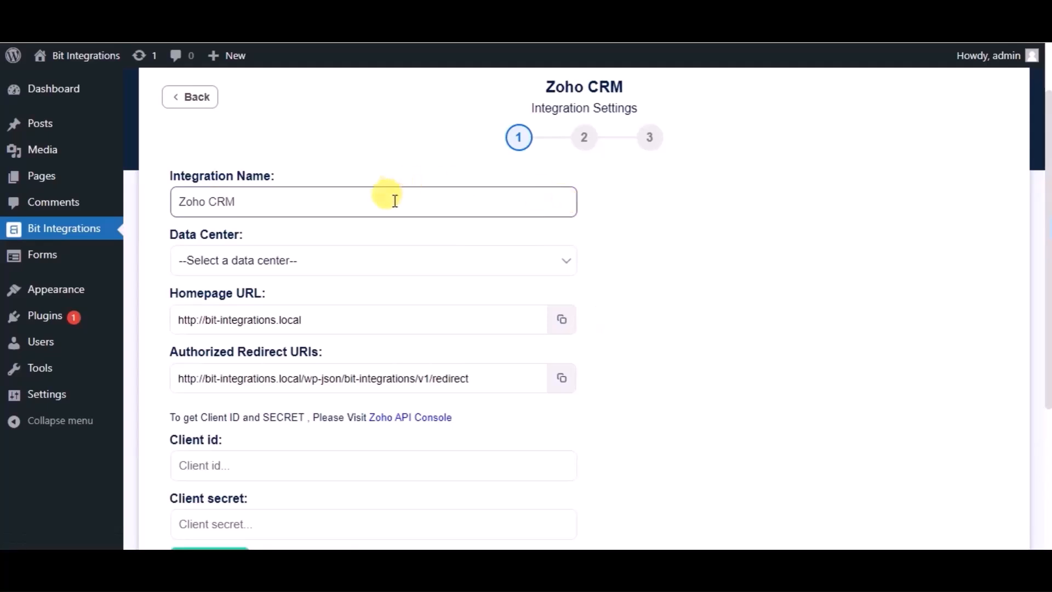
{"action": "left_click", "coordinate": [332, 265]}
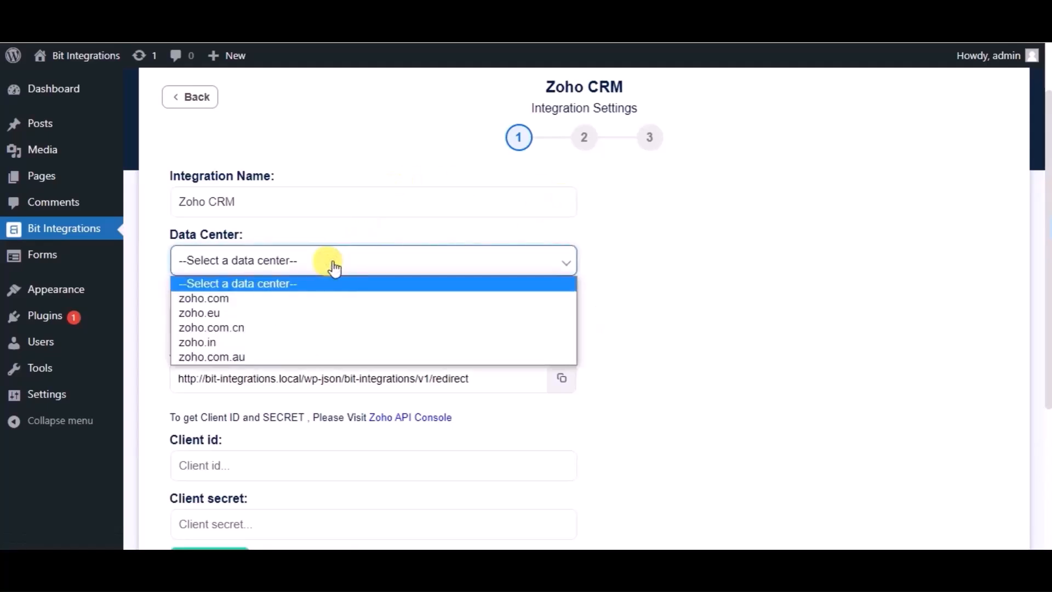
{"action": "left_click", "coordinate": [241, 298]}
- Switch to the Zoho API Console and start a new Server-based Applications client named "Bit Integrations"
{"action": "scroll", "coordinate": [239, 289], "scroll_direction": "down", "scroll_amount": 2}
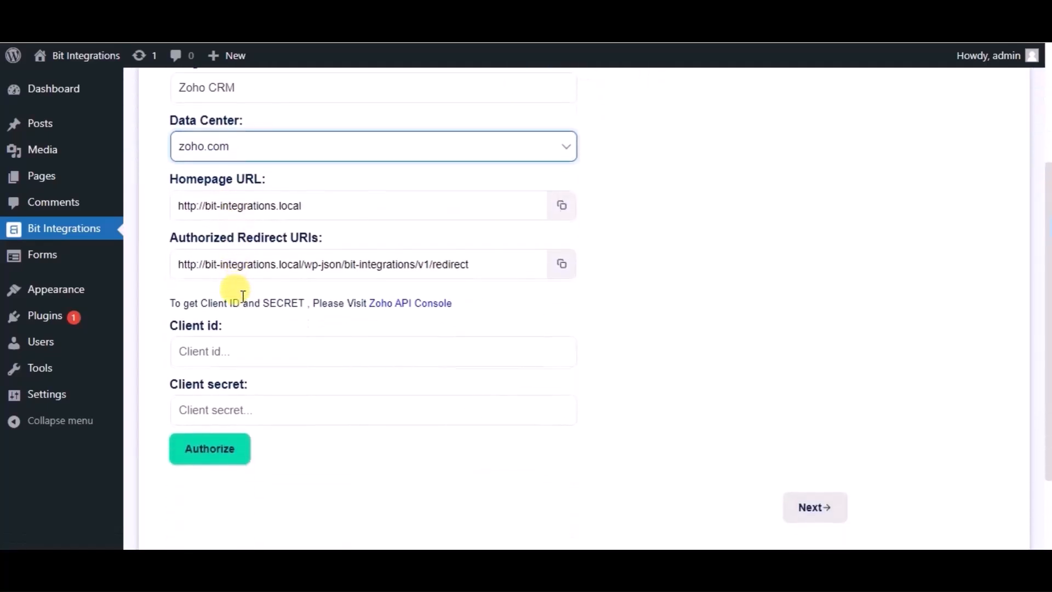
{"action": "left_click", "coordinate": [402, 315]}
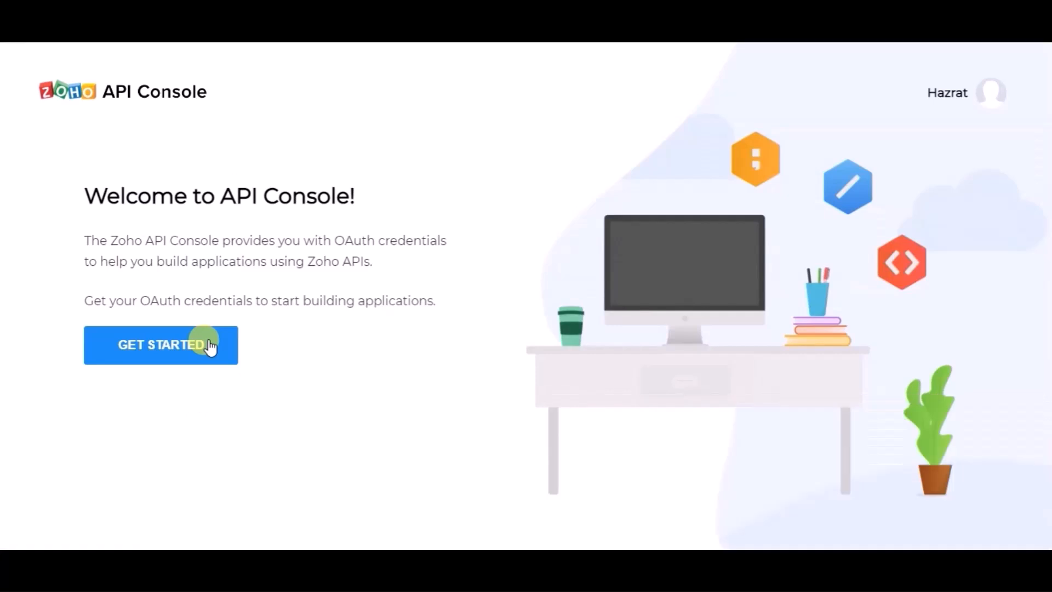
{"action": "left_click", "coordinate": [210, 345]}
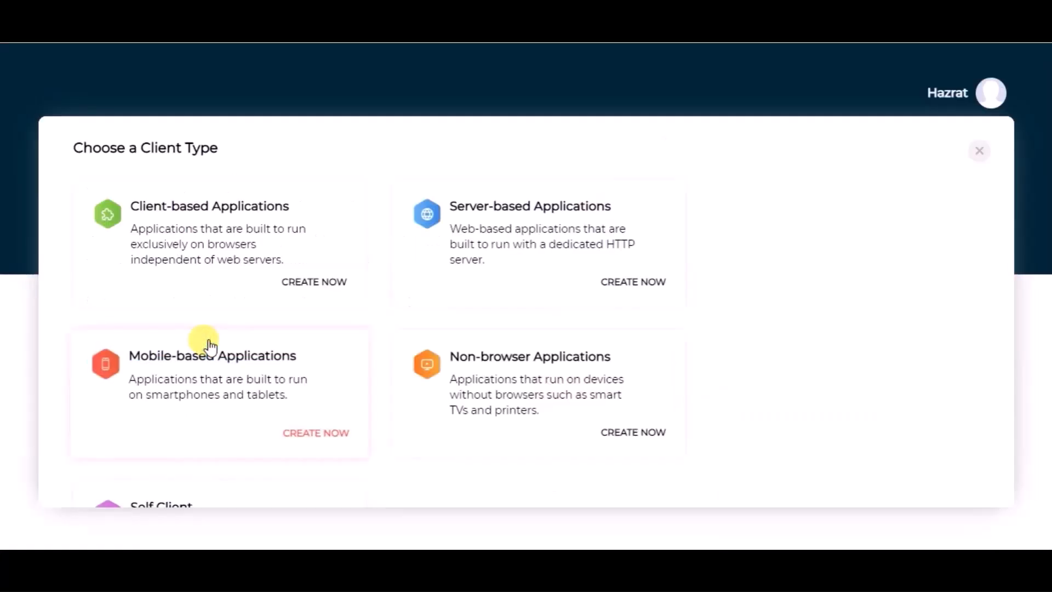
{"action": "left_click", "coordinate": [486, 236]}
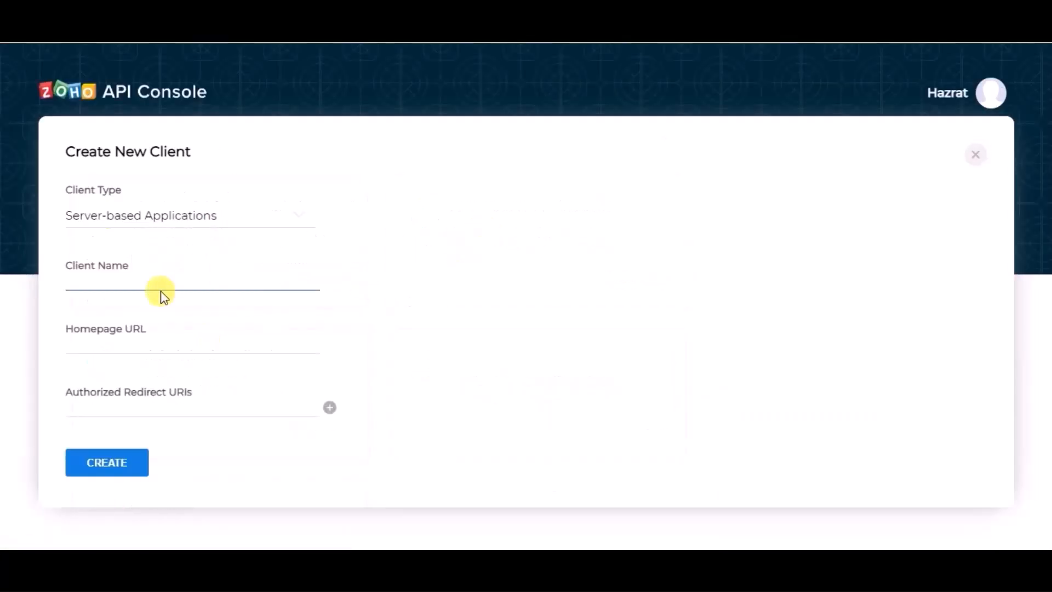
{"action": "left_click", "coordinate": [146, 280]}
{"action": "type", "text": "B"}
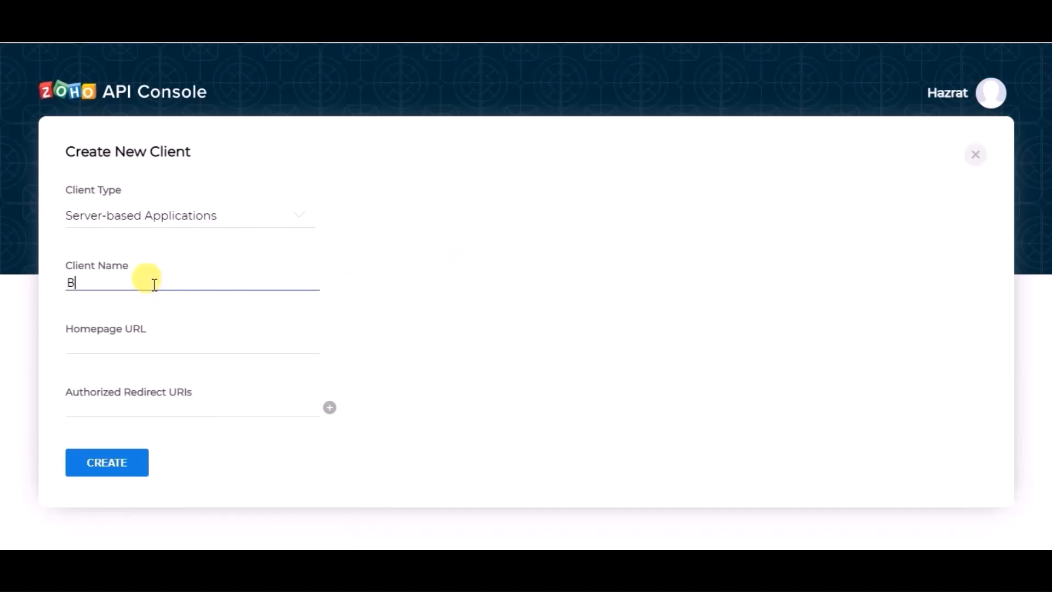
{"action": "type", "text": "it Integrations"}
{"action": "left_click", "coordinate": [138, 335]}
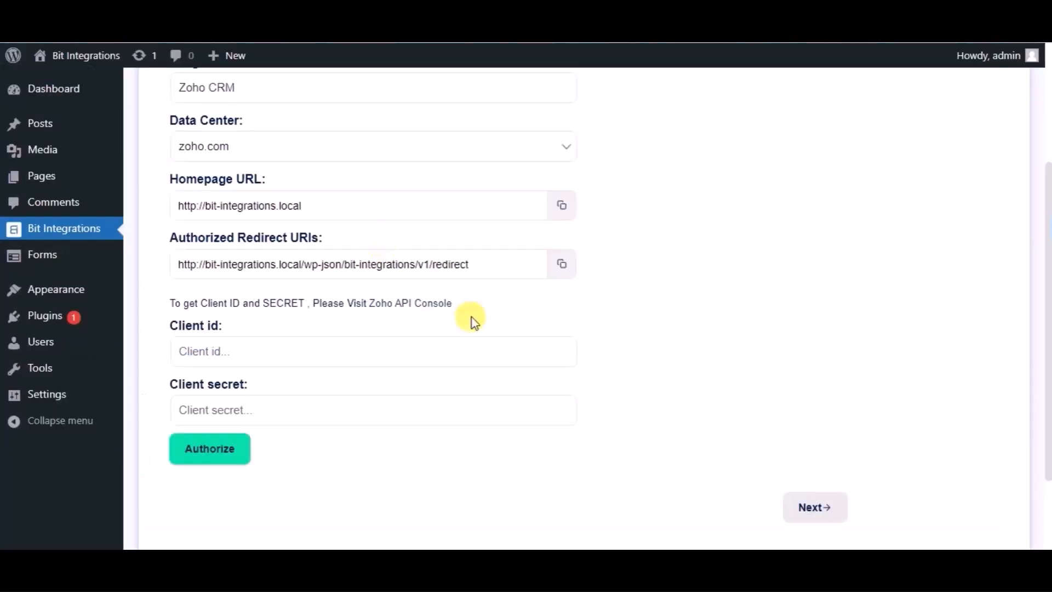
{"action": "left_click", "coordinate": [562, 206]}
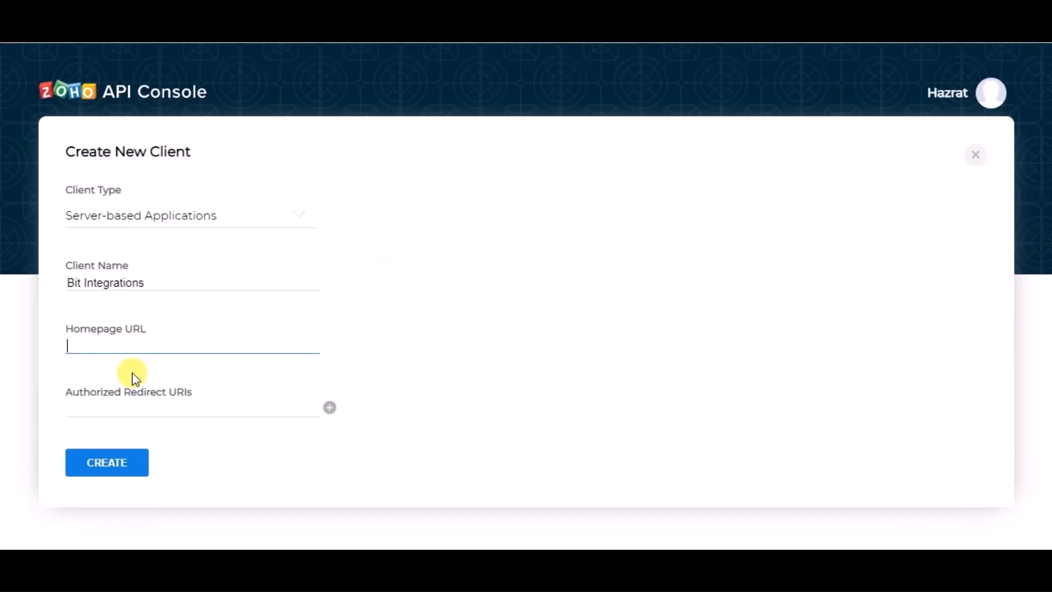
{"action": "key", "text": "ctrl+v"}
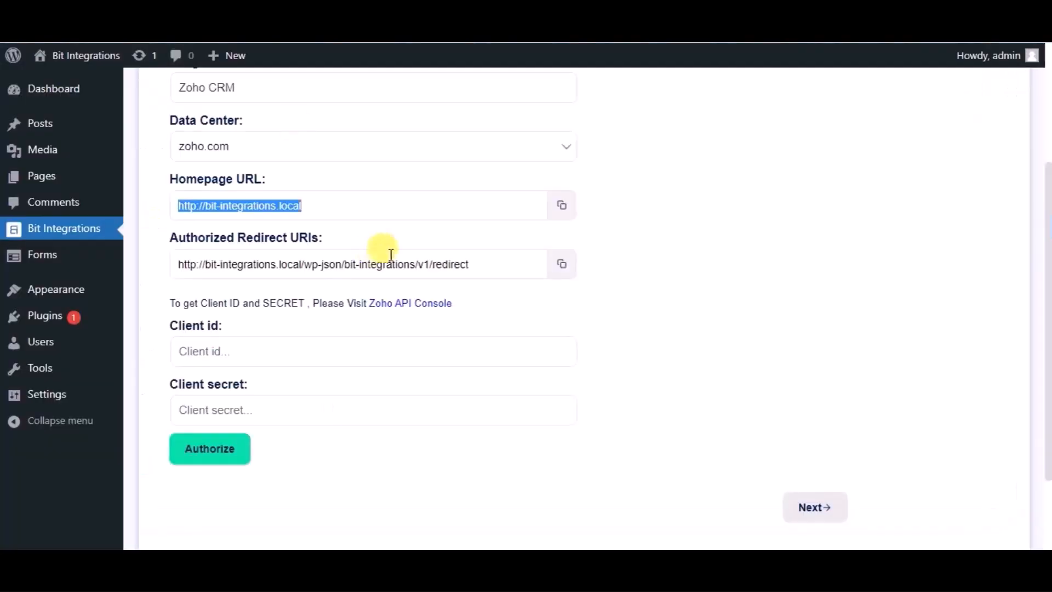
- Copy the authorized redirect URI from the integration settings into the new Zoho client and create the client
{"action": "left_click", "coordinate": [560, 264]}
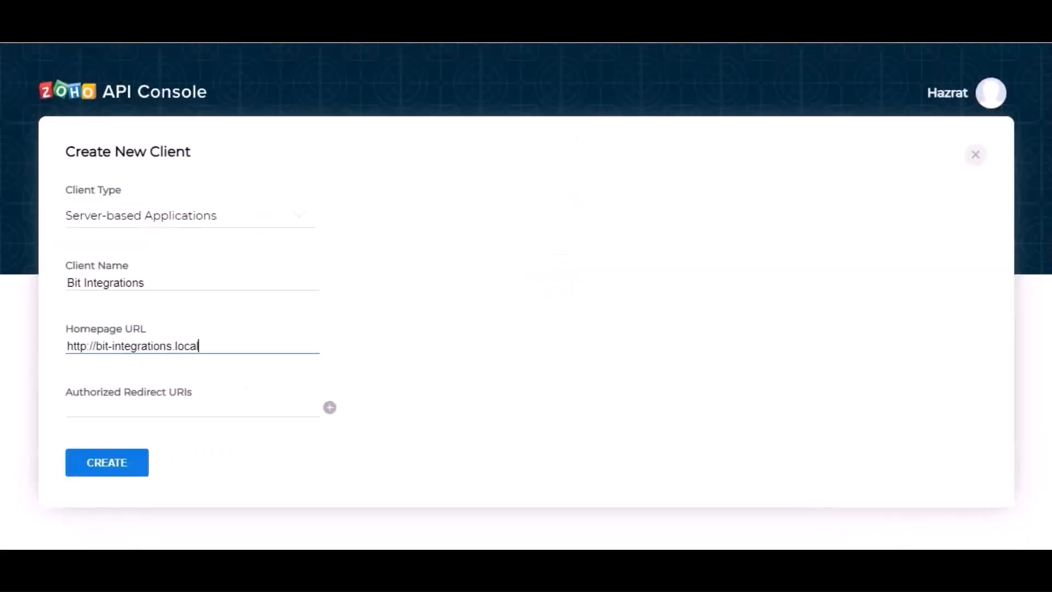
{"action": "left_click", "coordinate": [195, 400]}
{"action": "left_click", "coordinate": [188, 404]}
{"action": "key", "text": "ctrl+v"}
{"action": "left_click", "coordinate": [141, 465]}
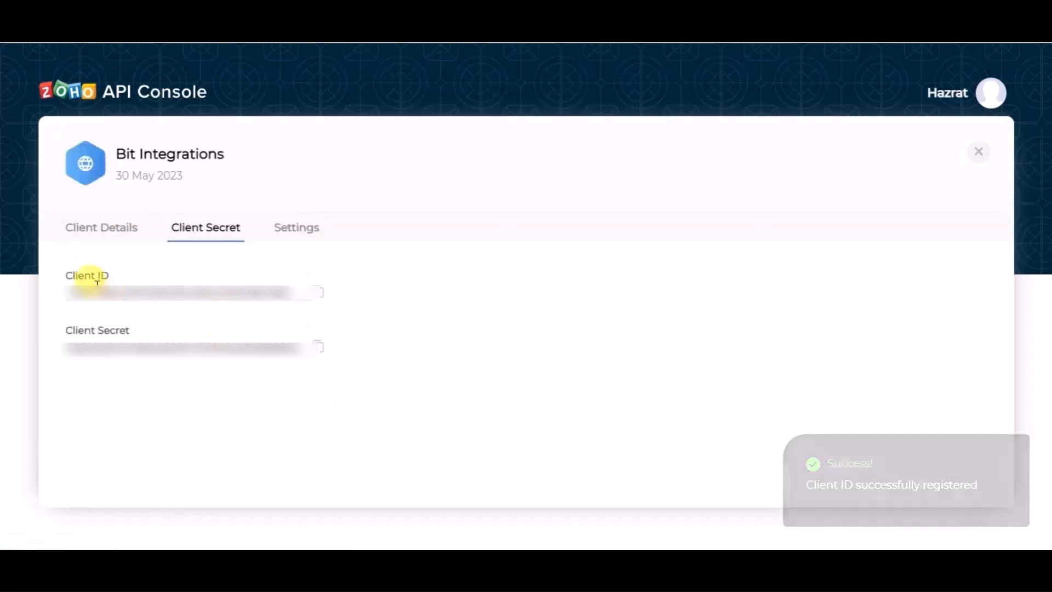
- Copy the new client's ID from the Zoho API Console into the integration's Client id
{"action": "left_click", "coordinate": [319, 302]}
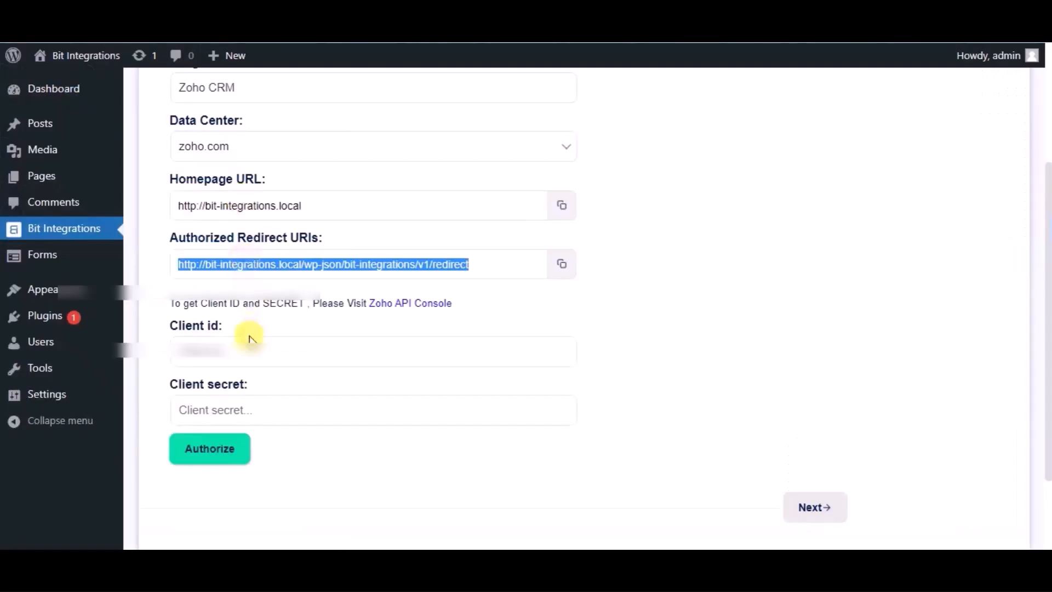
{"action": "left_click", "coordinate": [242, 348]}
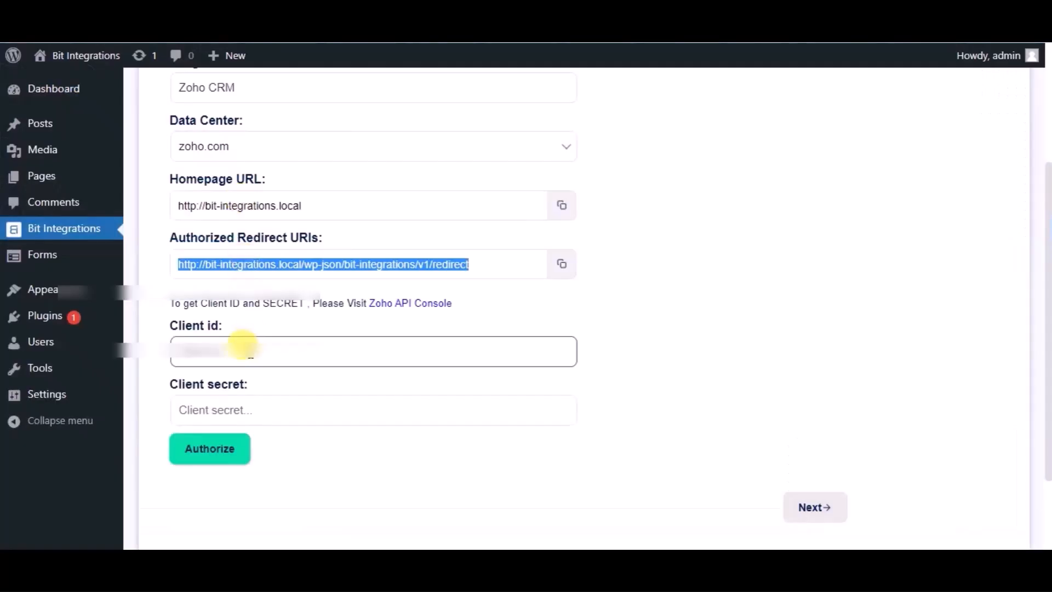
{"action": "key", "text": "ctrl+v"}
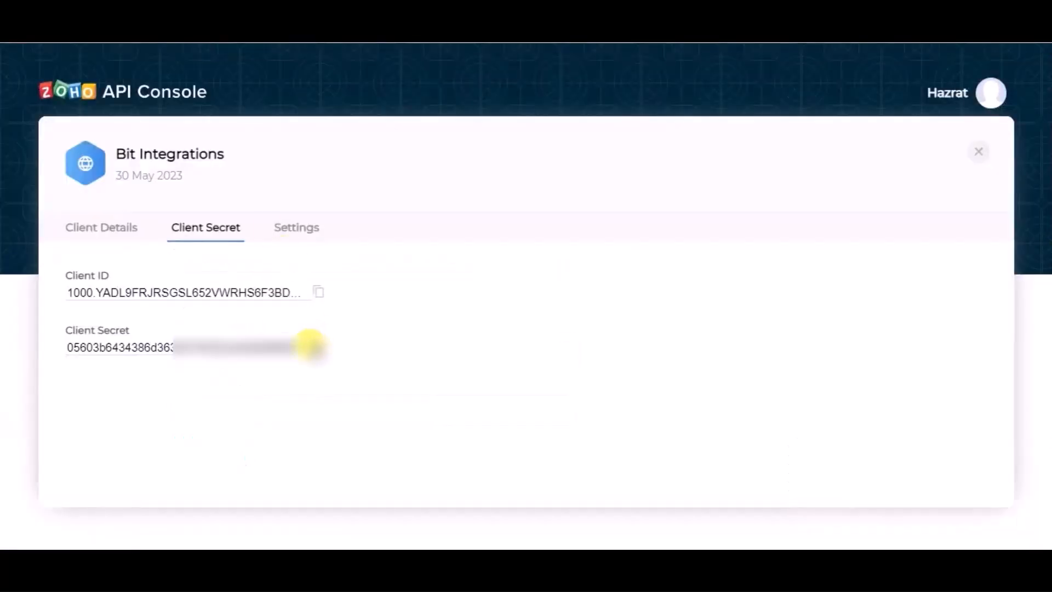
- Copy the client secret from the Zoho API Console into the integration's Client secret and start the authorization
{"action": "left_click", "coordinate": [310, 344]}
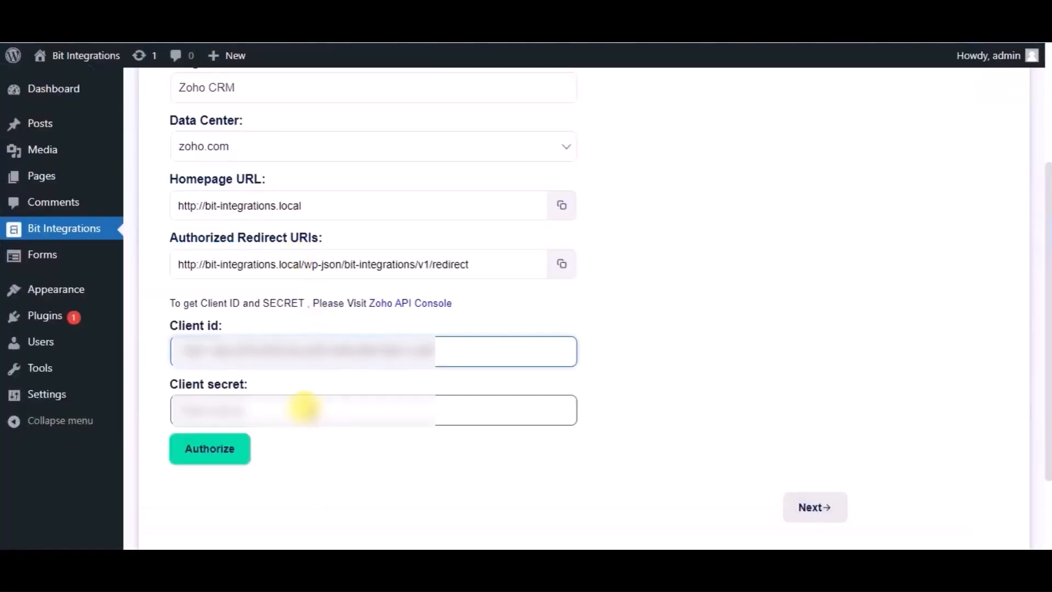
{"action": "left_click", "coordinate": [304, 408]}
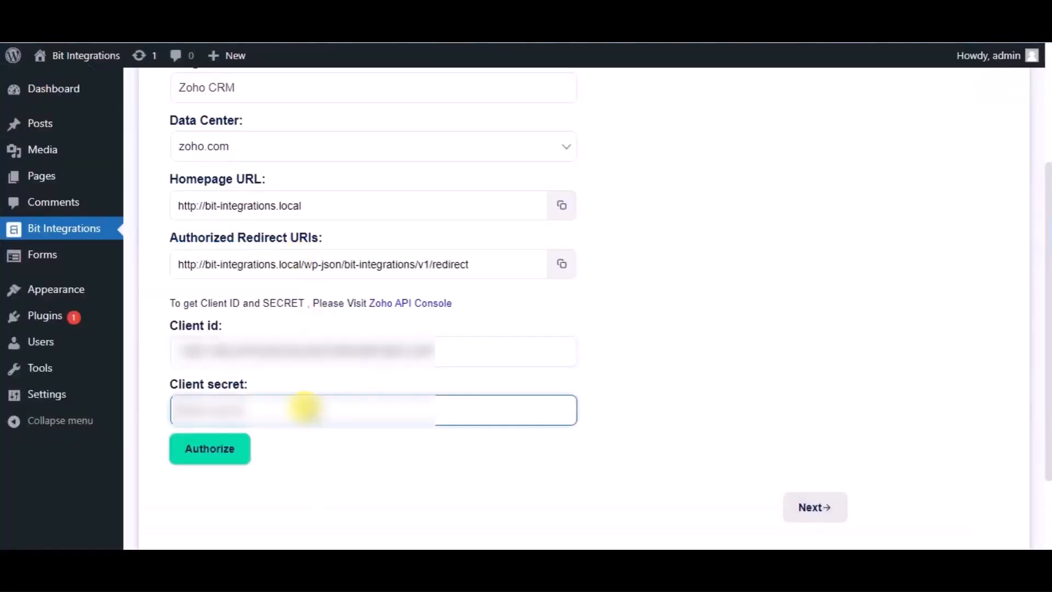
{"action": "key", "text": "ctrl+v"}
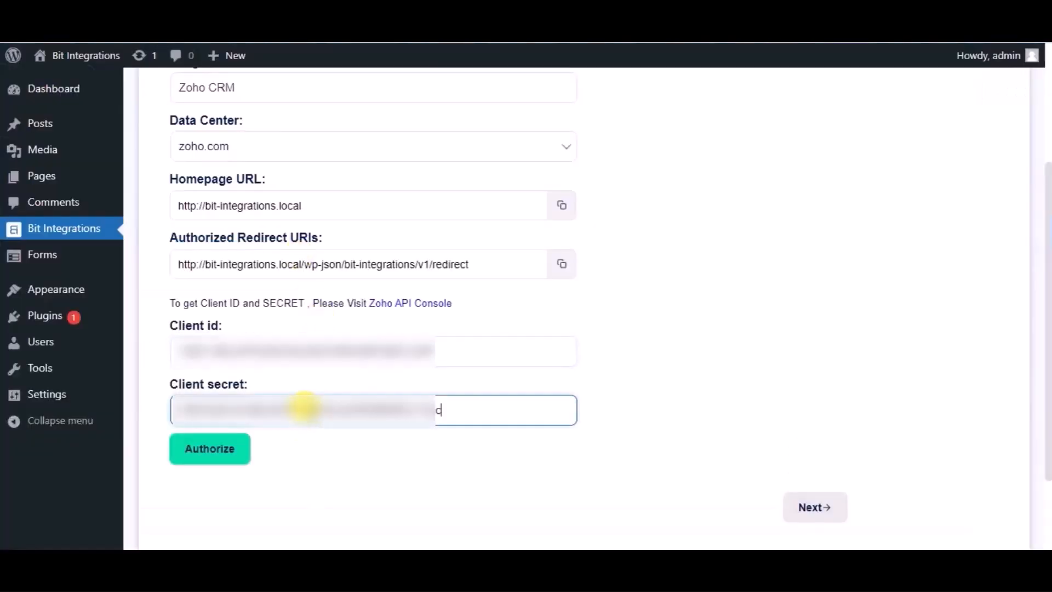
{"action": "left_click", "coordinate": [225, 464]}
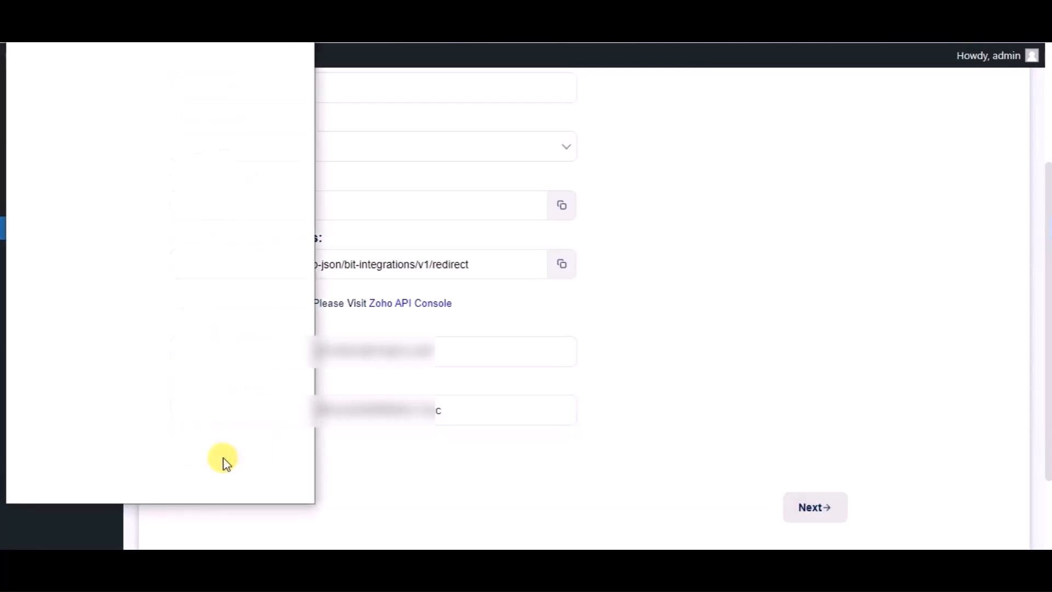
- Accept the Zoho access request to complete the authorization and continue to the integration's module settings
{"action": "left_click", "coordinate": [187, 433]}
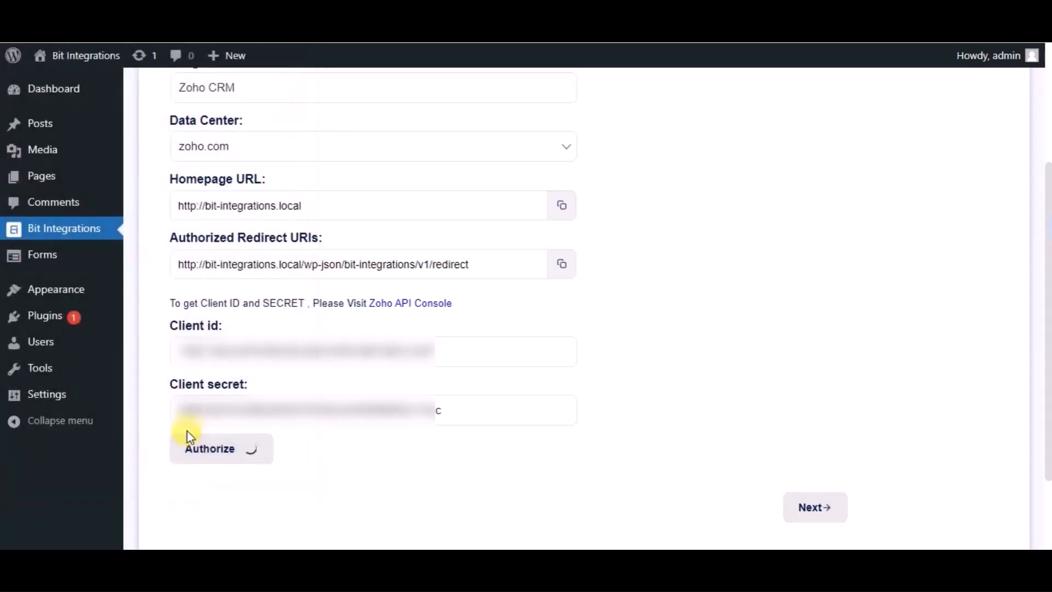
{"action": "scroll", "coordinate": [590, 412], "scroll_direction": "down", "scroll_amount": 2}
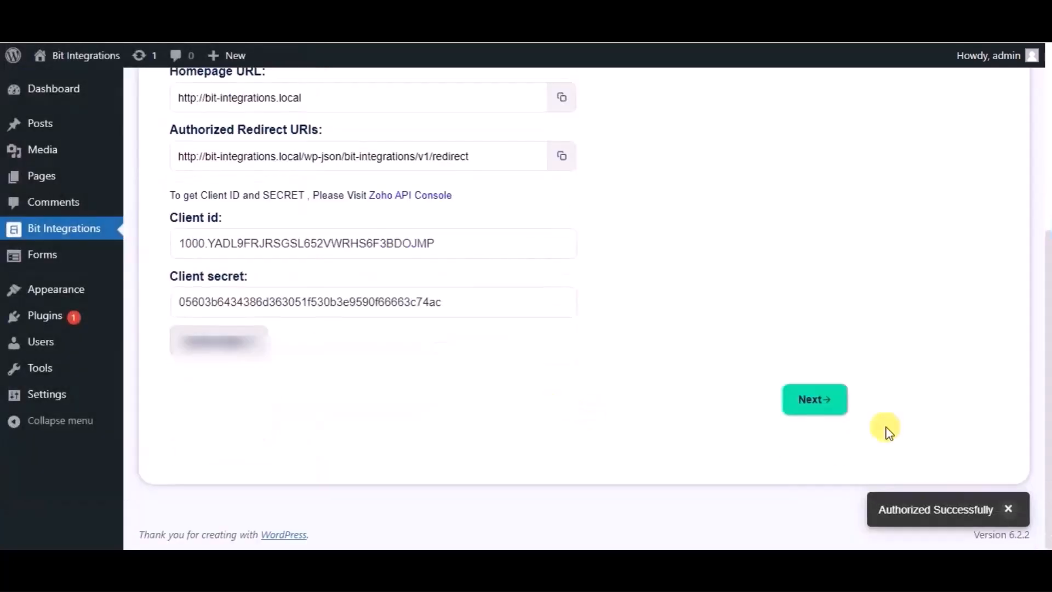
{"action": "left_click", "coordinate": [826, 402]}
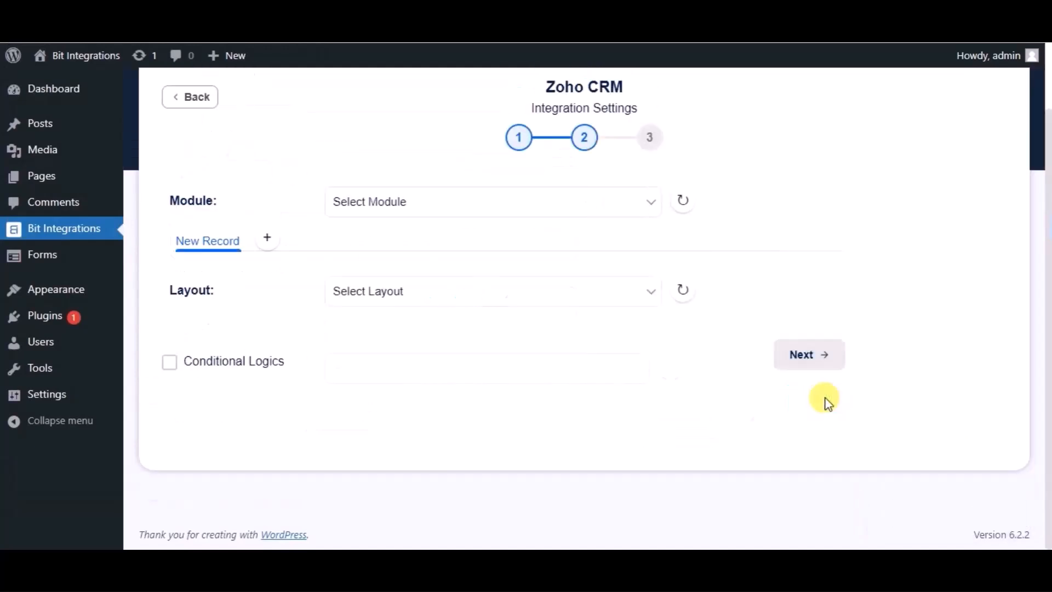
- Set the Zoho CRM module to Leads and map the form's Name field to the Zoho field Last Name
{"action": "left_click", "coordinate": [517, 214]}
{"action": "left_click", "coordinate": [424, 243]}
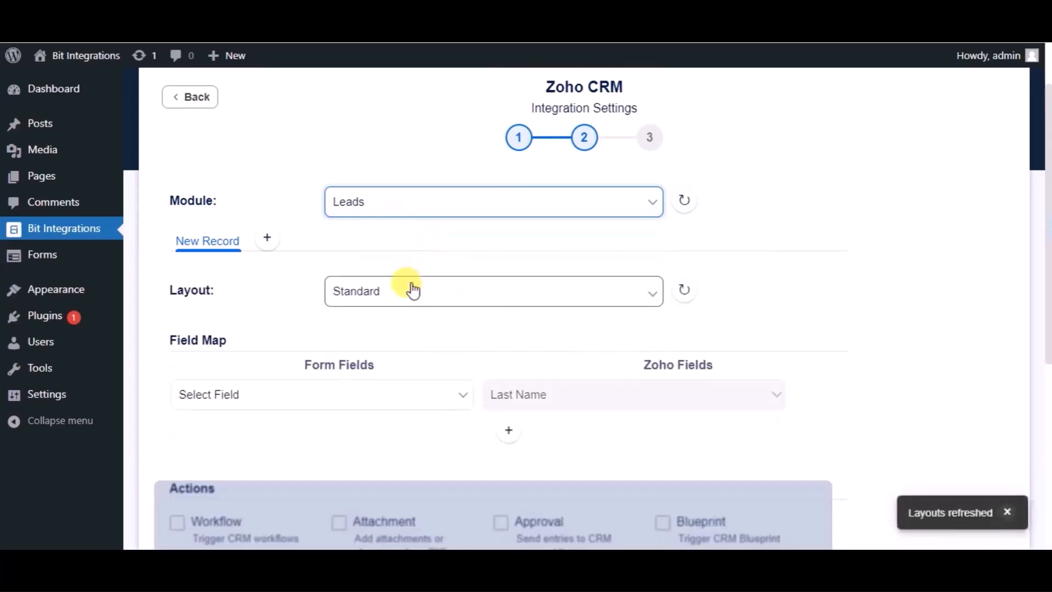
{"action": "scroll", "coordinate": [412, 289], "scroll_direction": "down", "scroll_amount": 2}
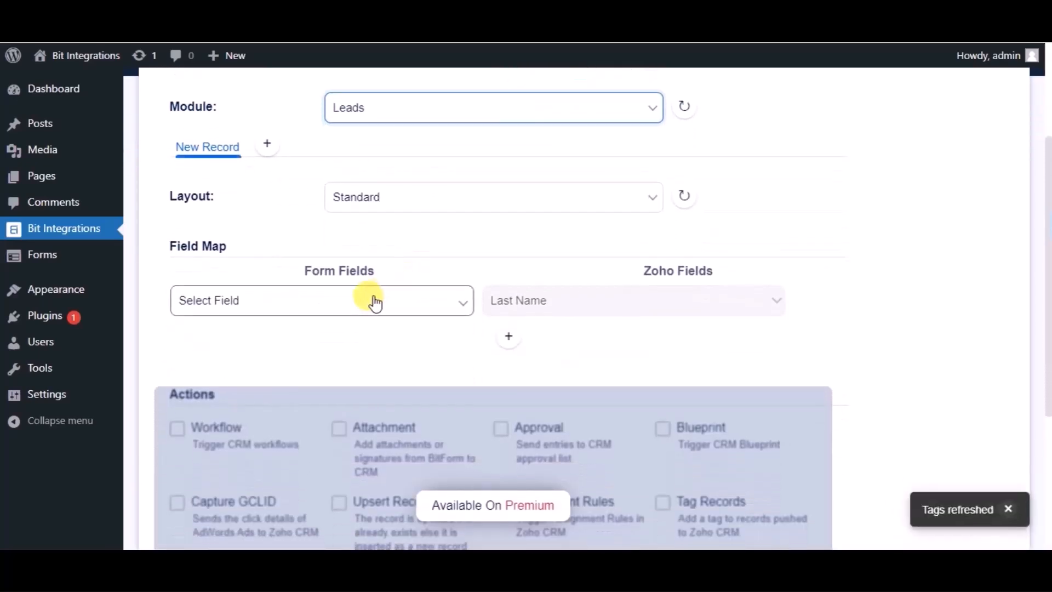
{"action": "left_click", "coordinate": [375, 303]}
{"action": "left_click", "coordinate": [245, 348]}
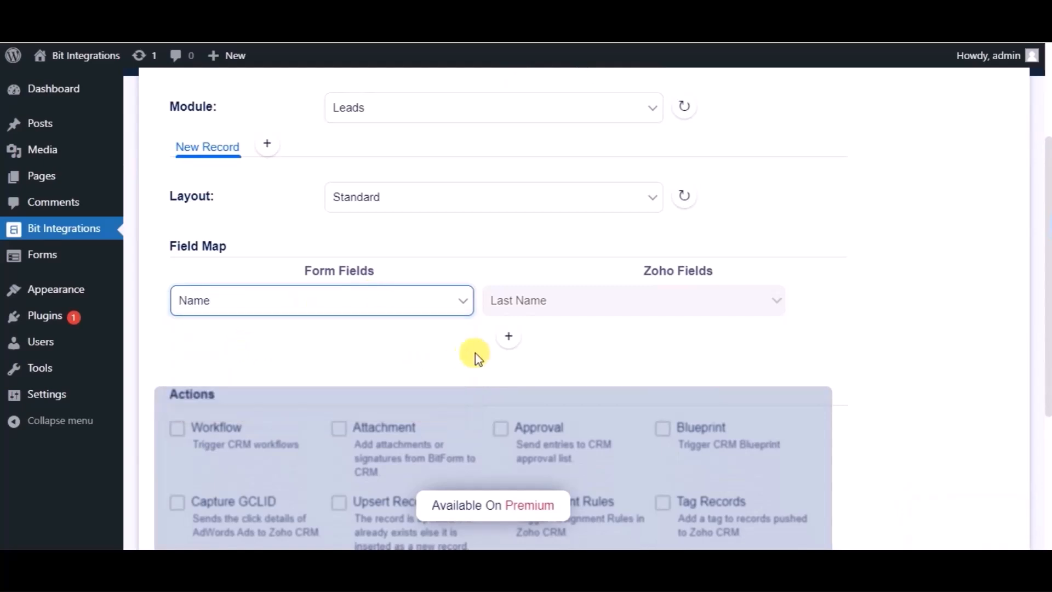
- Add a field map row that maps the form's Email address to the Zoho field Email
{"action": "left_click", "coordinate": [507, 337]}
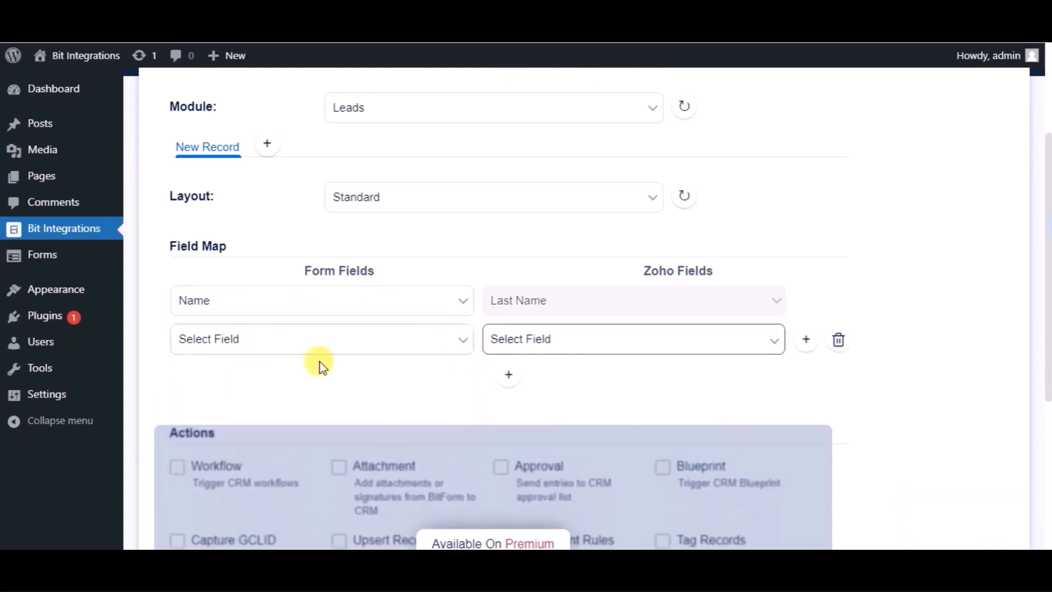
{"action": "left_click", "coordinate": [256, 351]}
{"action": "left_click", "coordinate": [235, 407]}
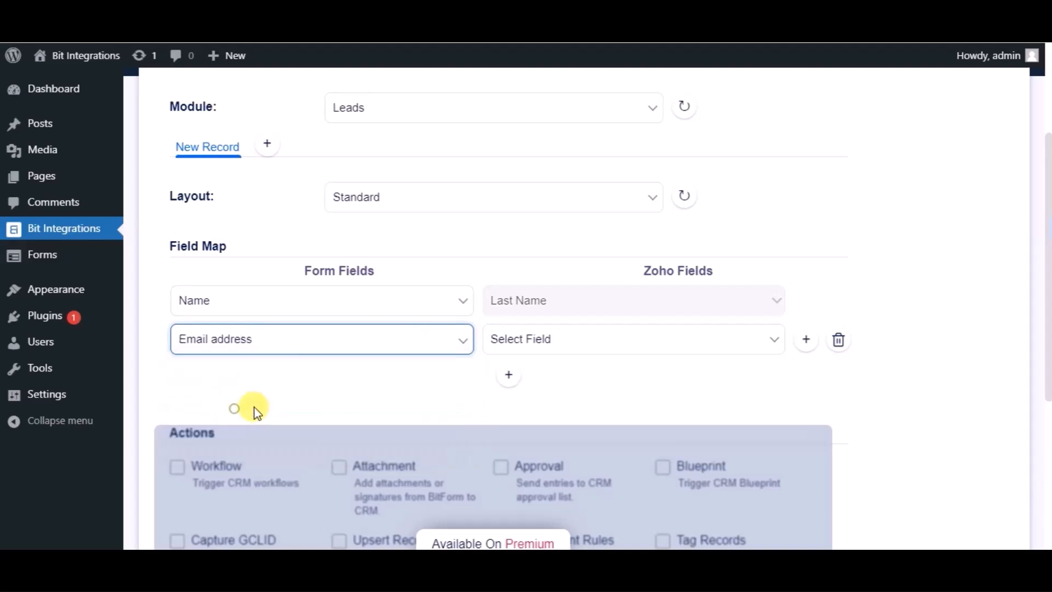
{"action": "left_click", "coordinate": [537, 338]}
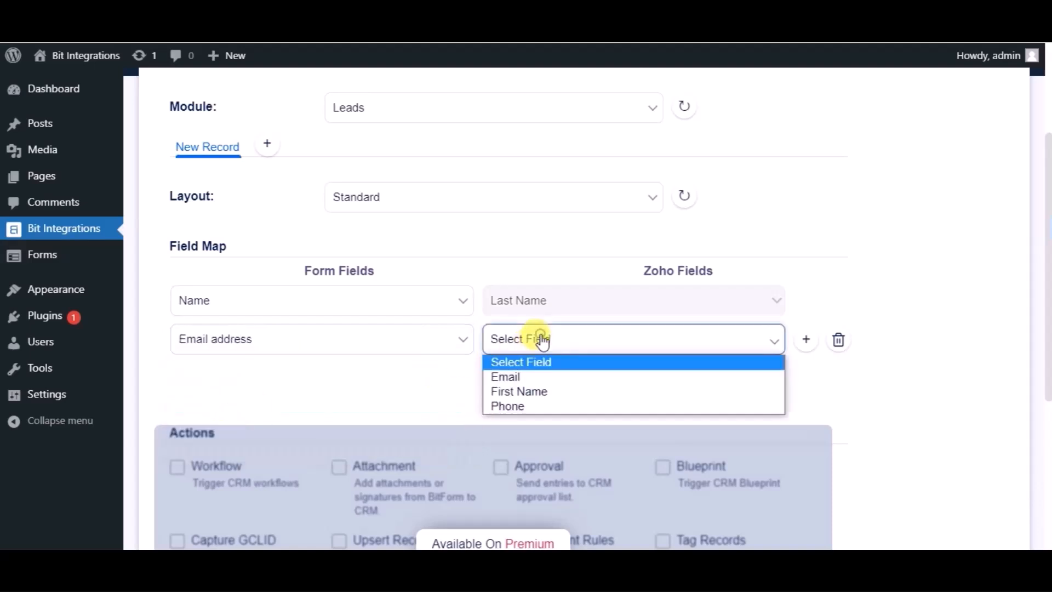
{"action": "left_click", "coordinate": [518, 378]}
- Add another field map row that maps the form's Phone Number to the Zoho field Phone
{"action": "left_click", "coordinate": [507, 376]}
{"action": "left_click", "coordinate": [329, 383]}
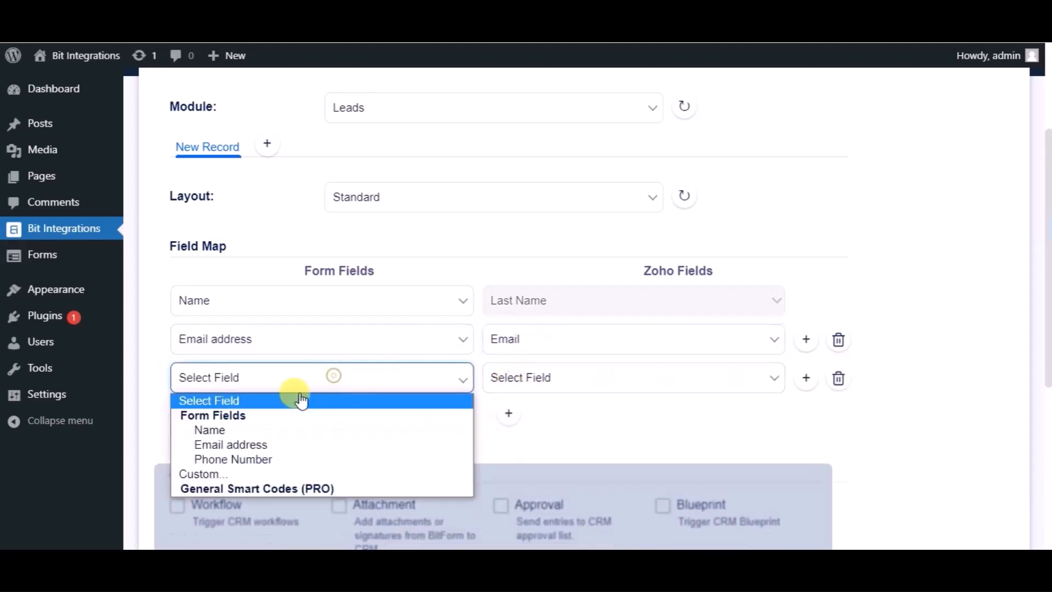
{"action": "left_click", "coordinate": [246, 458]}
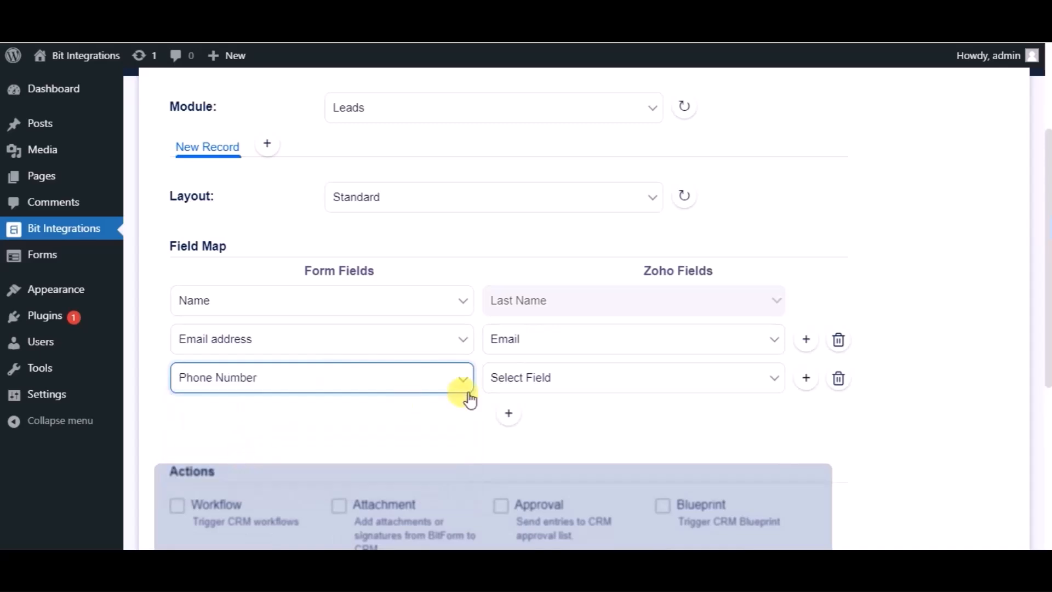
{"action": "left_click", "coordinate": [497, 388]}
{"action": "left_click", "coordinate": [499, 444]}
- Continue past the field mapping without optional actions or conditional logics, and finish and save the Zoho CRM integration
{"action": "scroll", "coordinate": [453, 425], "scroll_direction": "down", "scroll_amount": 1}
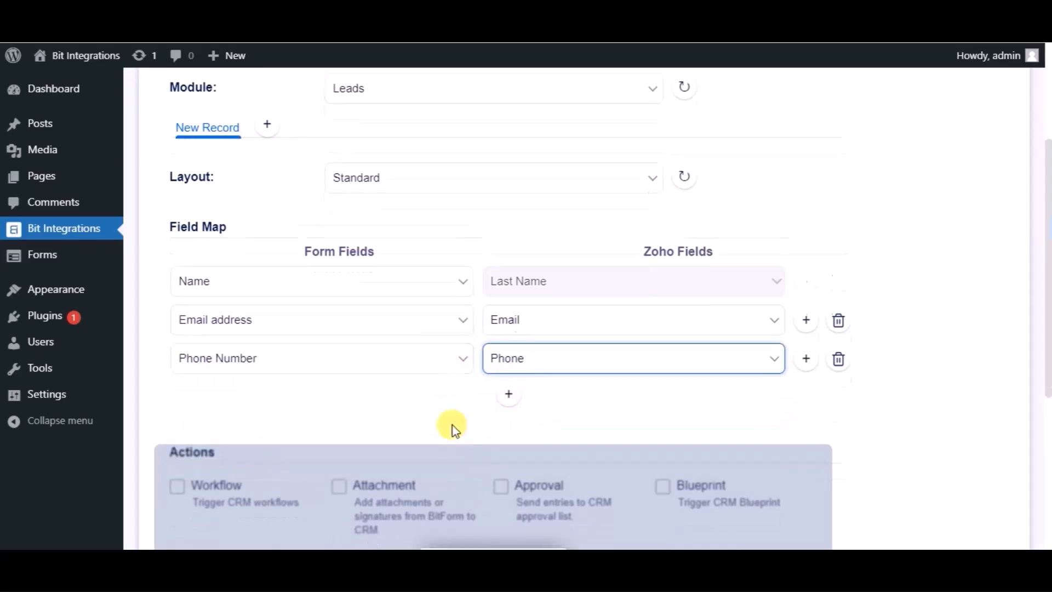
{"action": "scroll", "coordinate": [452, 426], "scroll_direction": "down", "scroll_amount": 3}
{"action": "scroll", "coordinate": [279, 368], "scroll_direction": "down", "scroll_amount": 1}
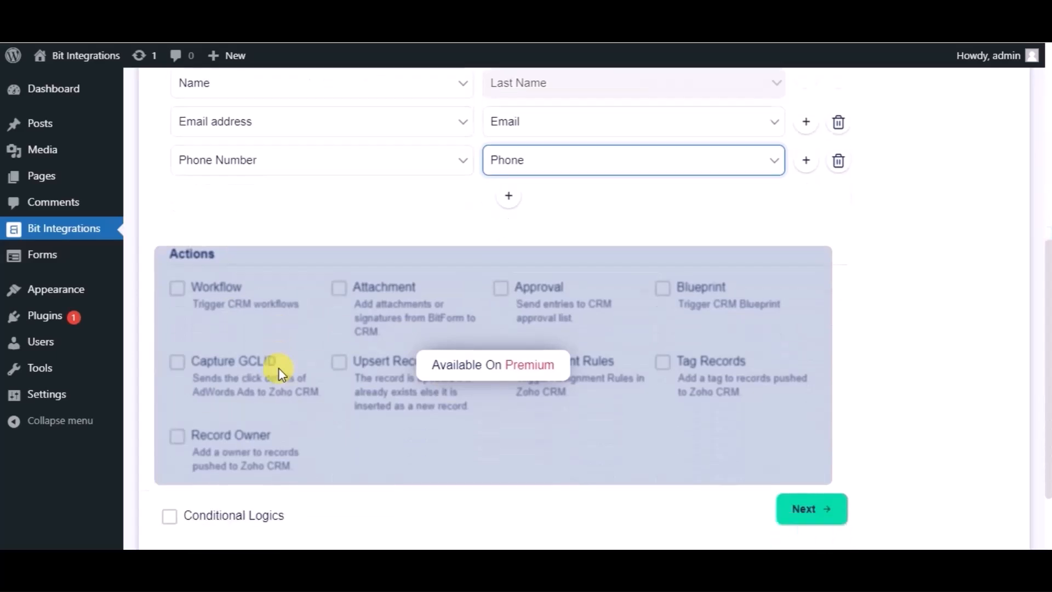
{"action": "scroll", "coordinate": [278, 367], "scroll_direction": "down", "scroll_amount": 2}
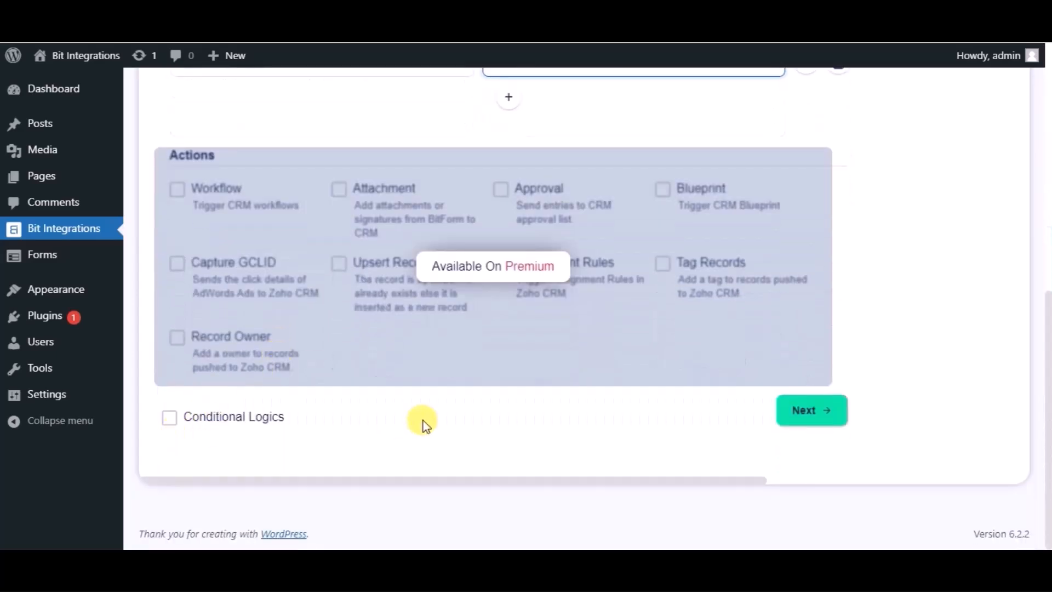
{"action": "left_click", "coordinate": [806, 417]}
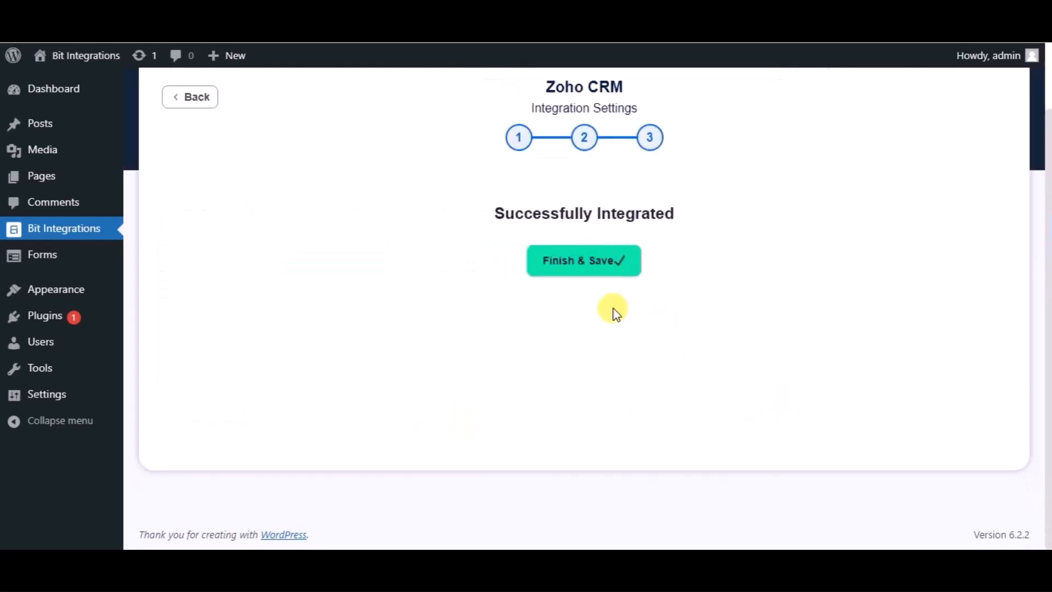
{"action": "left_click", "coordinate": [564, 262]}
- Fill in the website's contact form with the name Bit Integrations, the contact's e-mail and a phone number, and submit it
{"action": "type", "text": "B"}
{"action": "type", "text": "it Integrations"}
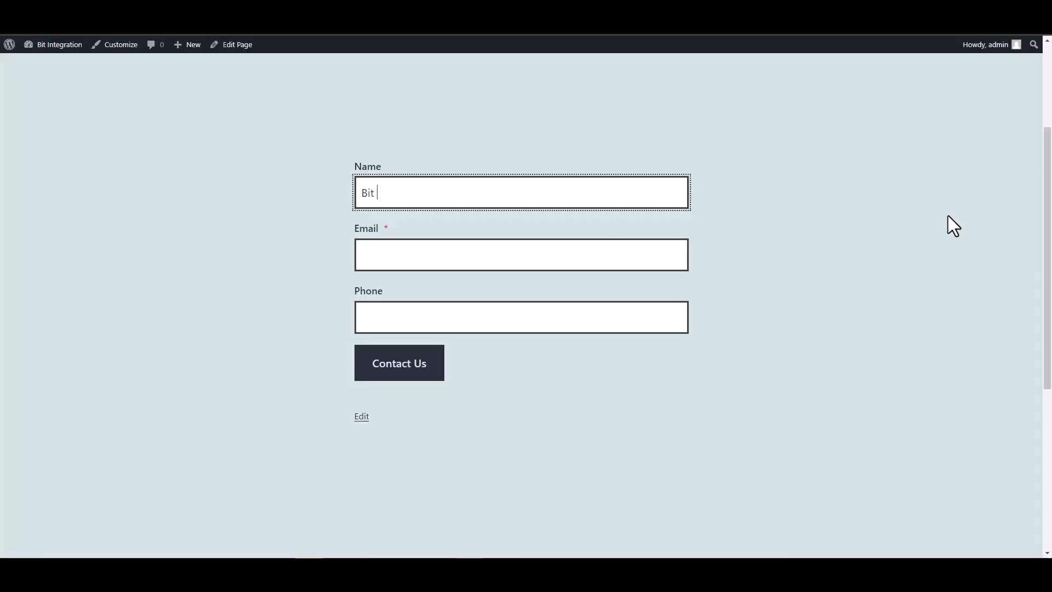
{"action": "left_click", "coordinate": [643, 252]}
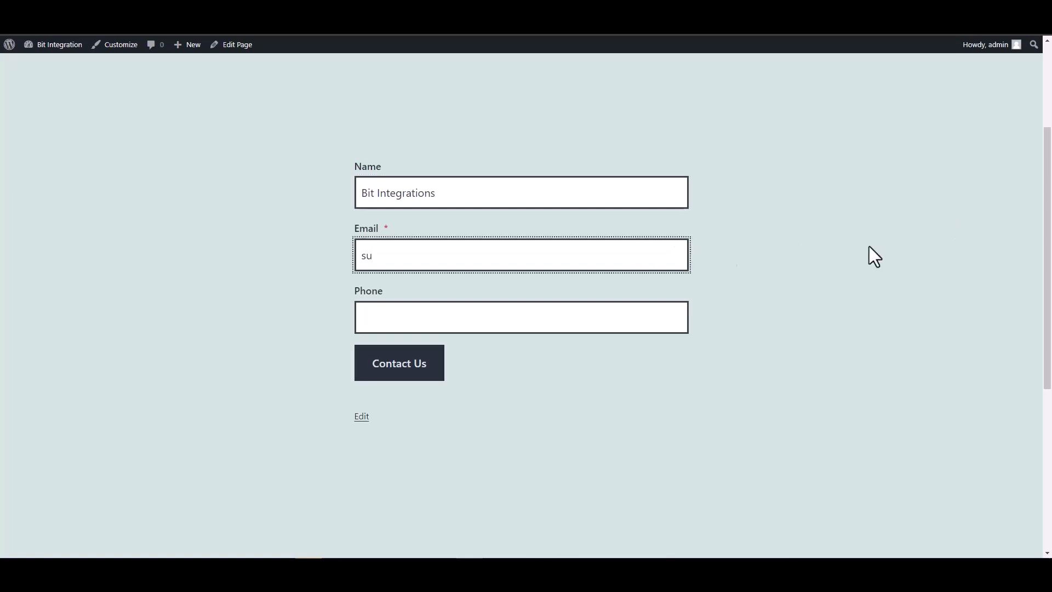
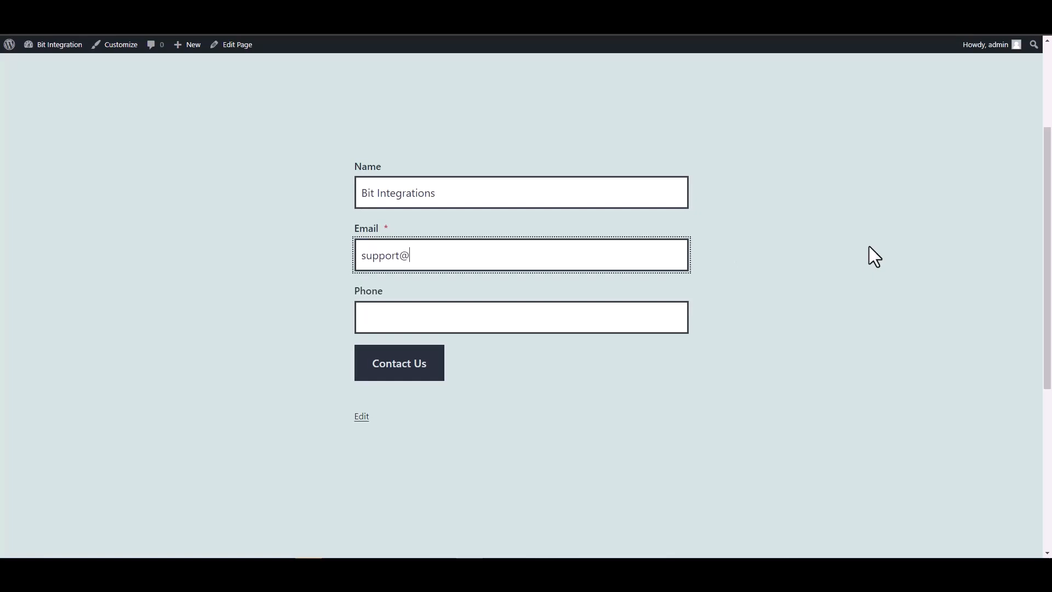
{"action": "key", "text": "Tab"}
{"action": "type", "text": "444555666"}
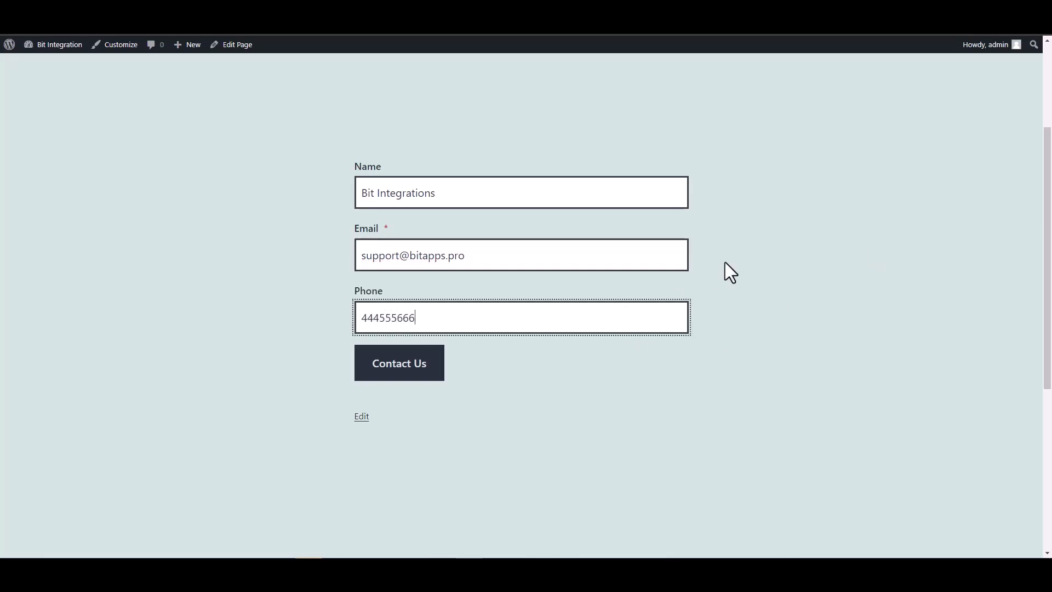
{"action": "left_click", "coordinate": [450, 362]}
{"action": "scroll", "coordinate": [670, 329], "scroll_direction": "down", "scroll_amount": 2}
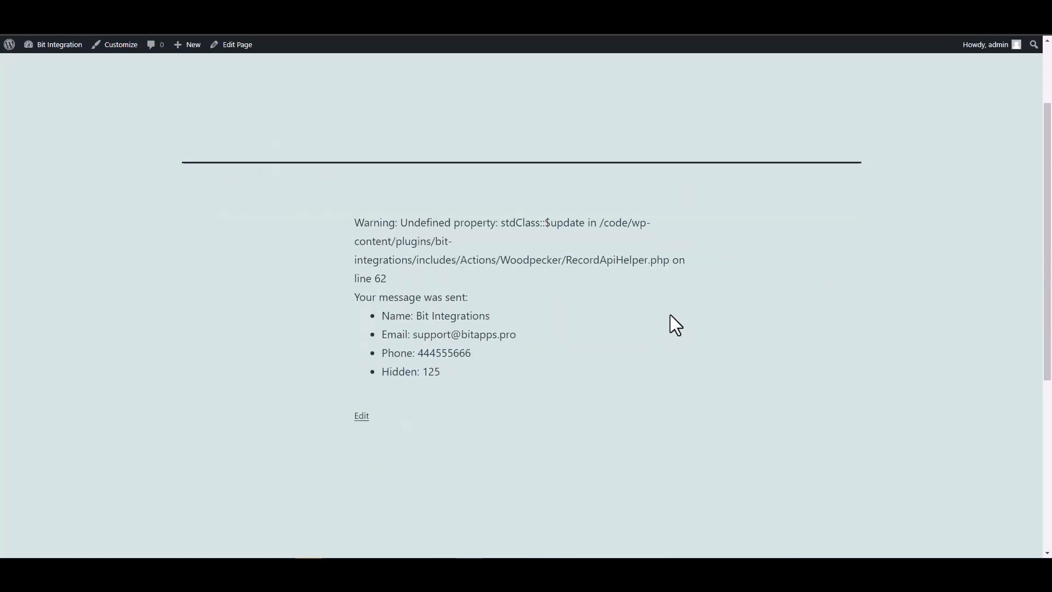